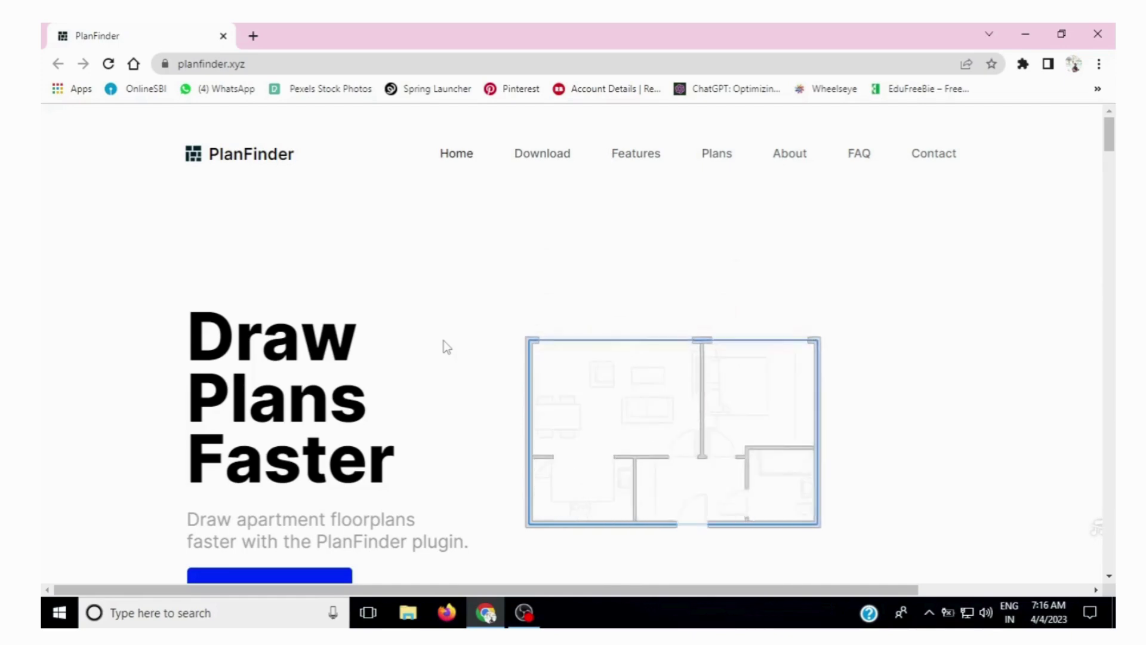
- Review the floor plan features on the PlanFinder home page, including Generate, Fit and Furnish
scroll(443, 340, down, 5)
scroll(444, 342, down, 10)
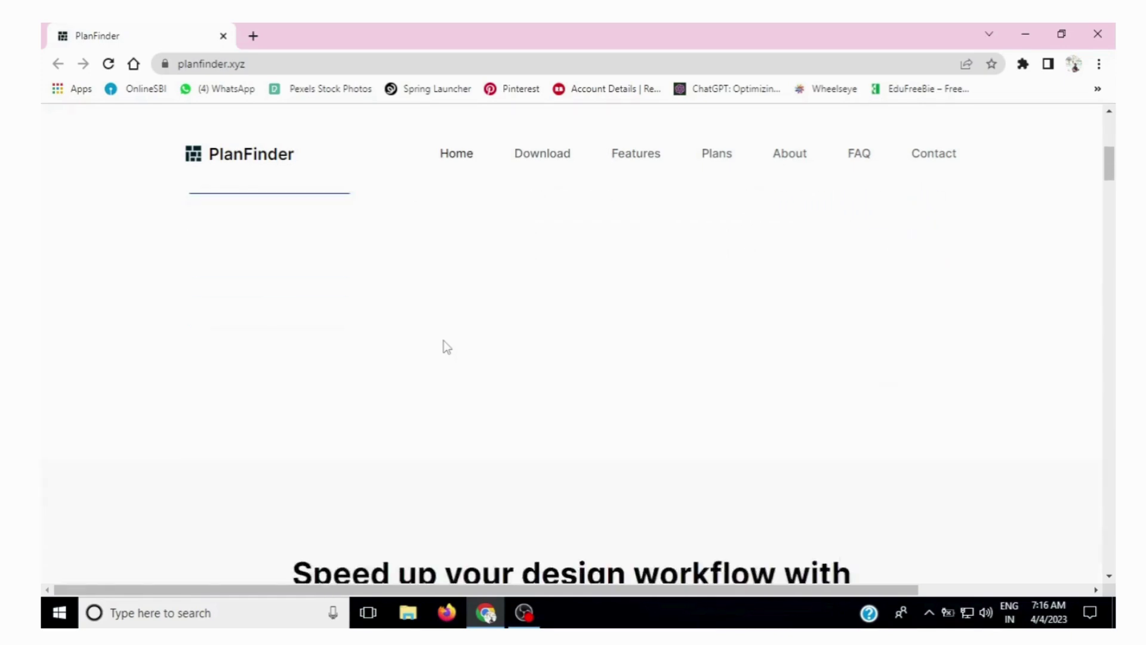
scroll(443, 340, up, 1)
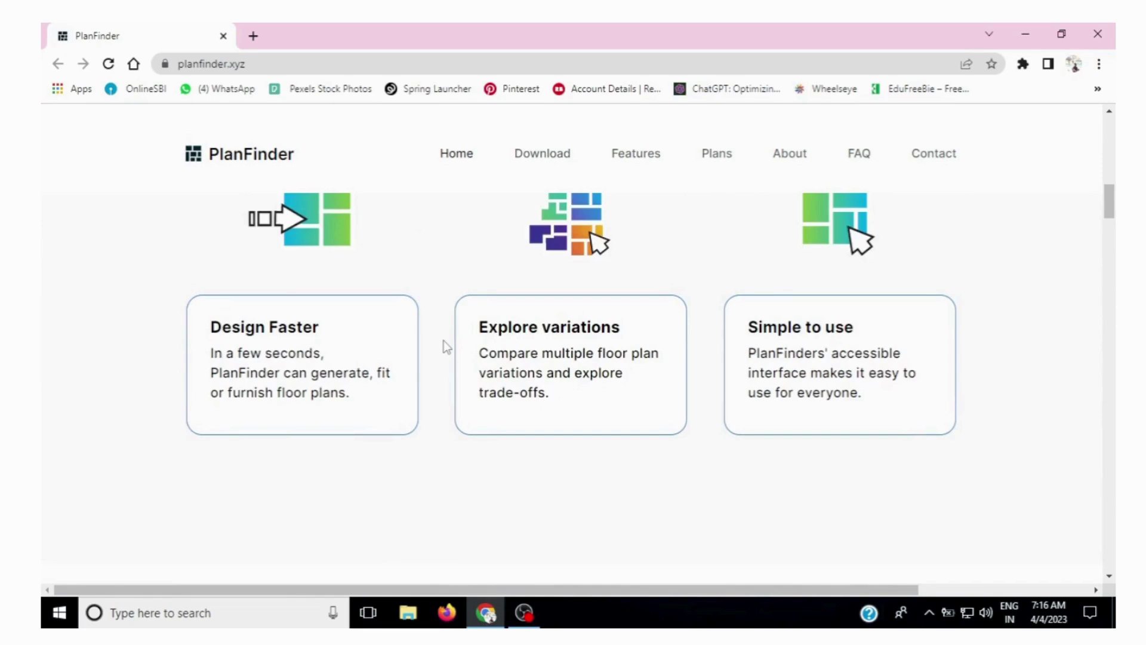
scroll(443, 340, up, 3)
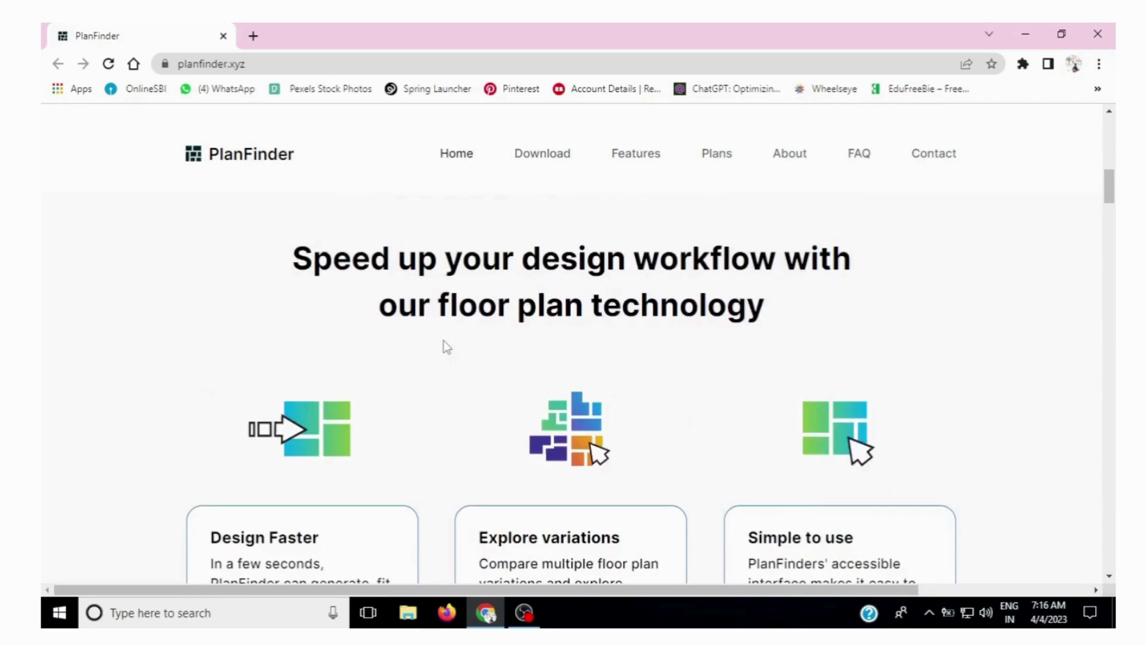
scroll(443, 341, down, 8)
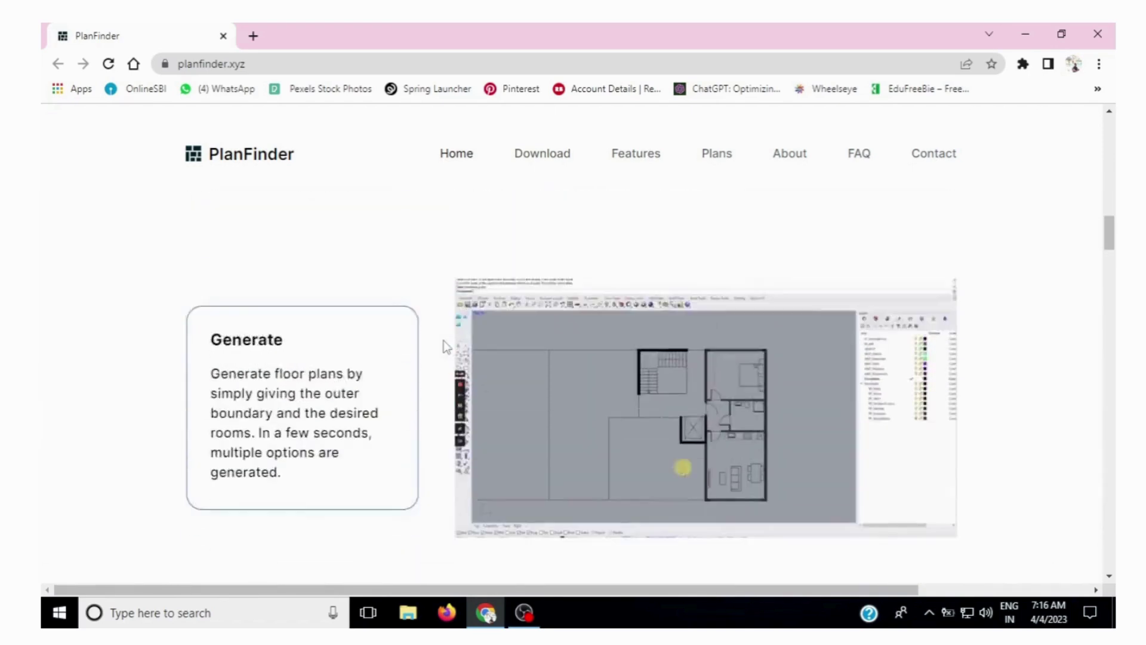
scroll(389, 434, down, 3)
scroll(391, 433, down, 3)
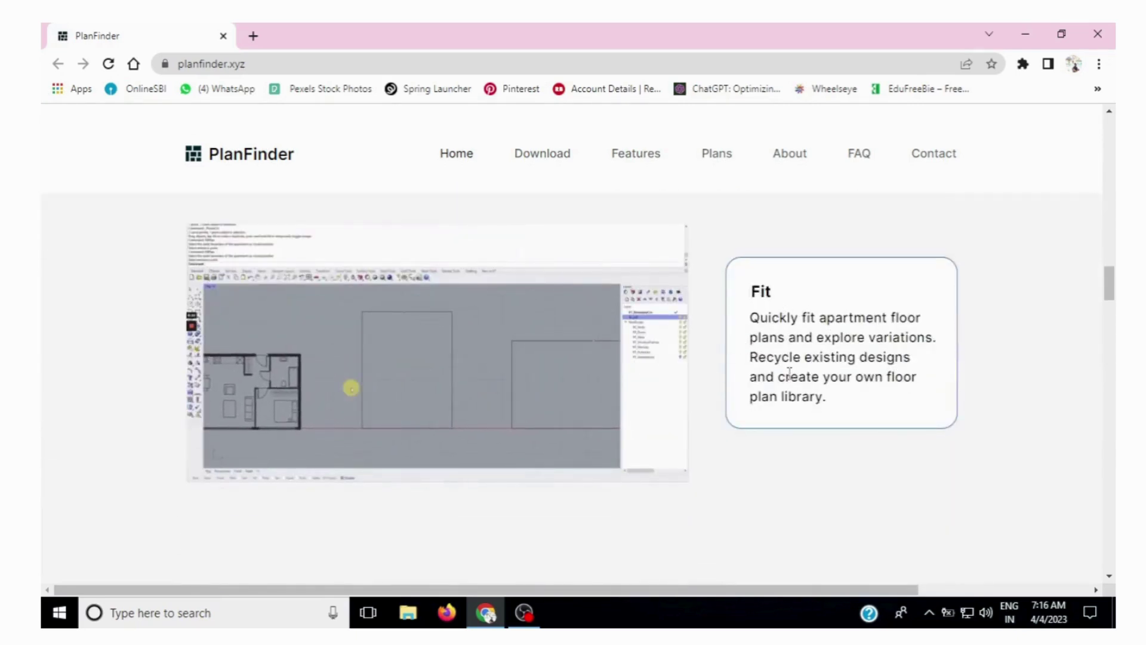
scroll(785, 379, down, 5)
scroll(754, 390, down, 1)
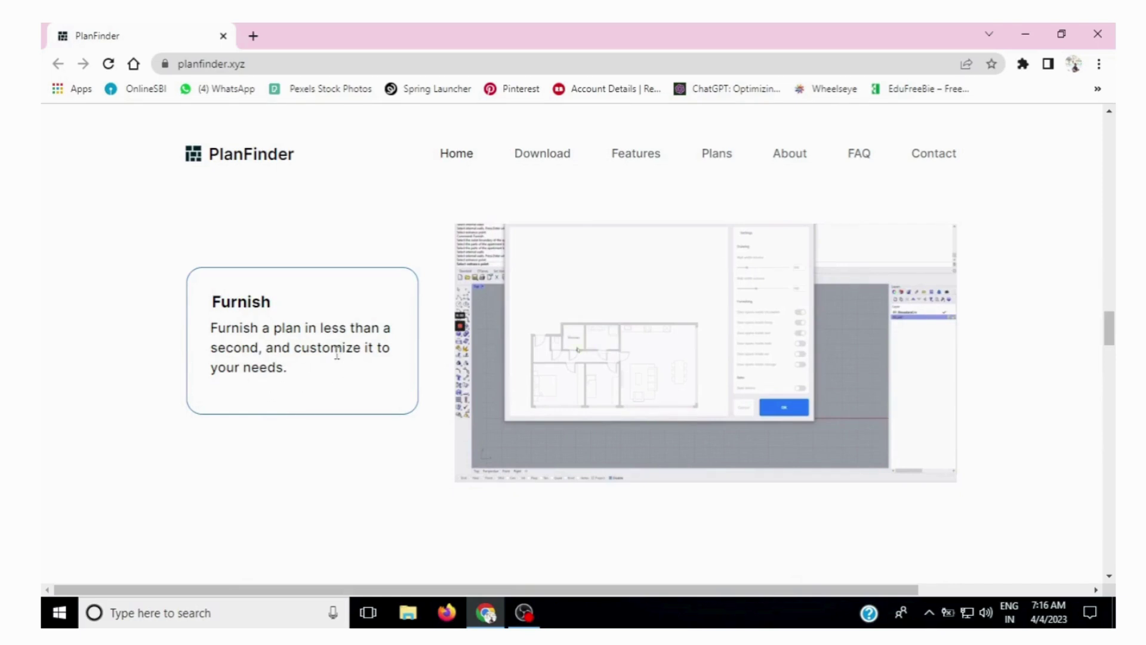
- Check which design programs the PlanFinder plugin is available for
scroll(308, 366, down, 6)
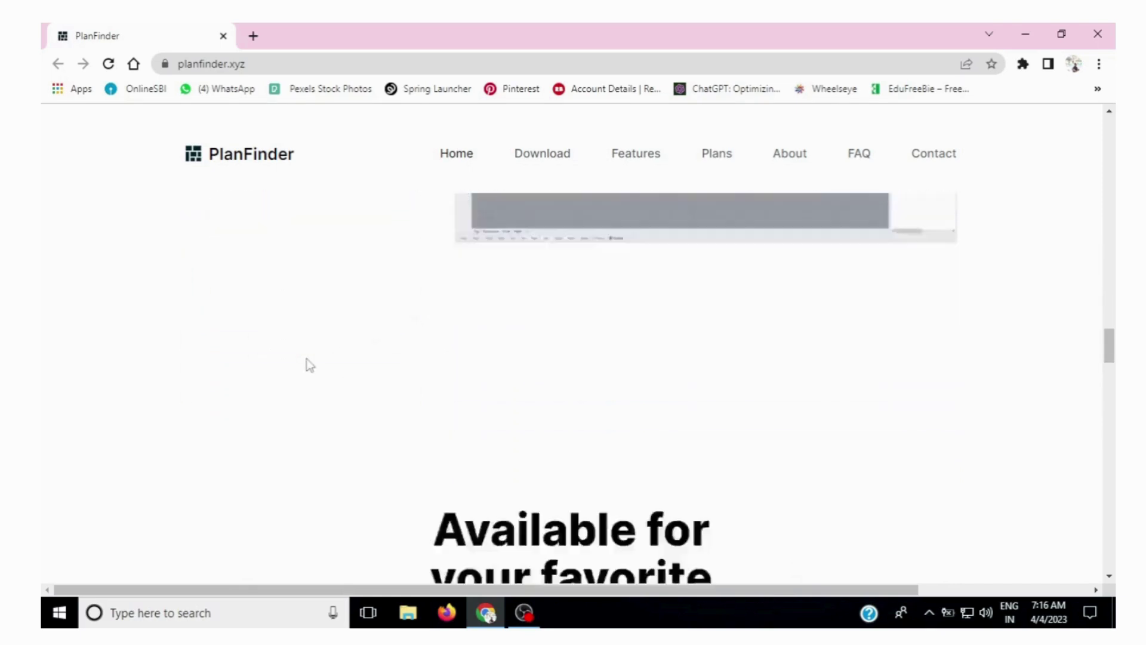
scroll(427, 350, up, 2)
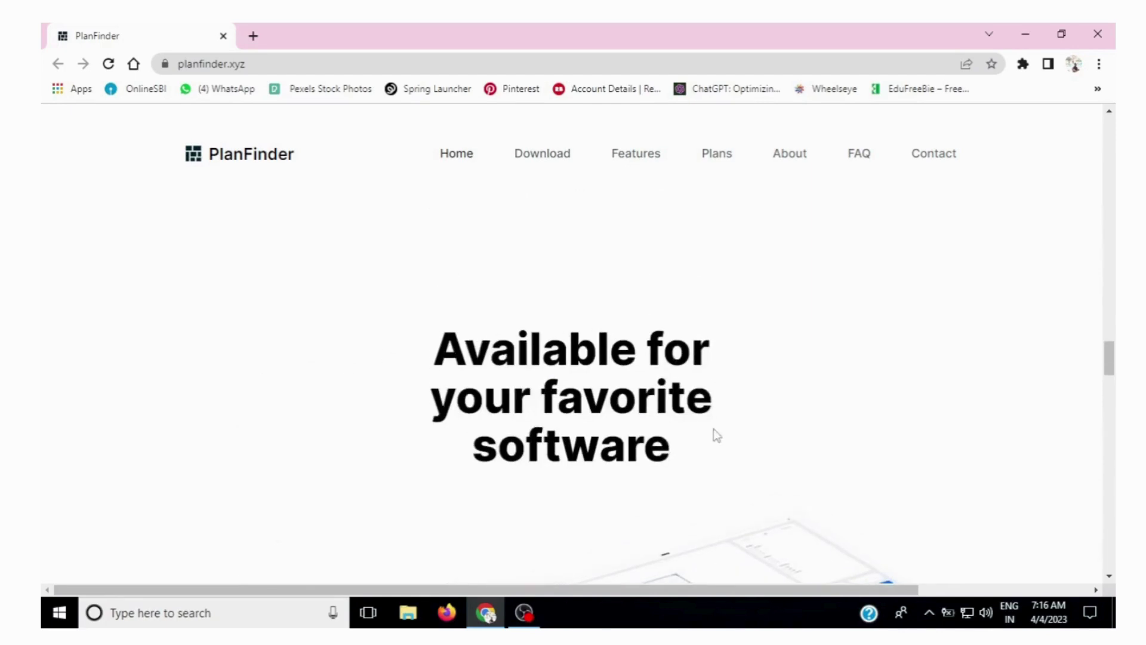
scroll(592, 451, down, 3)
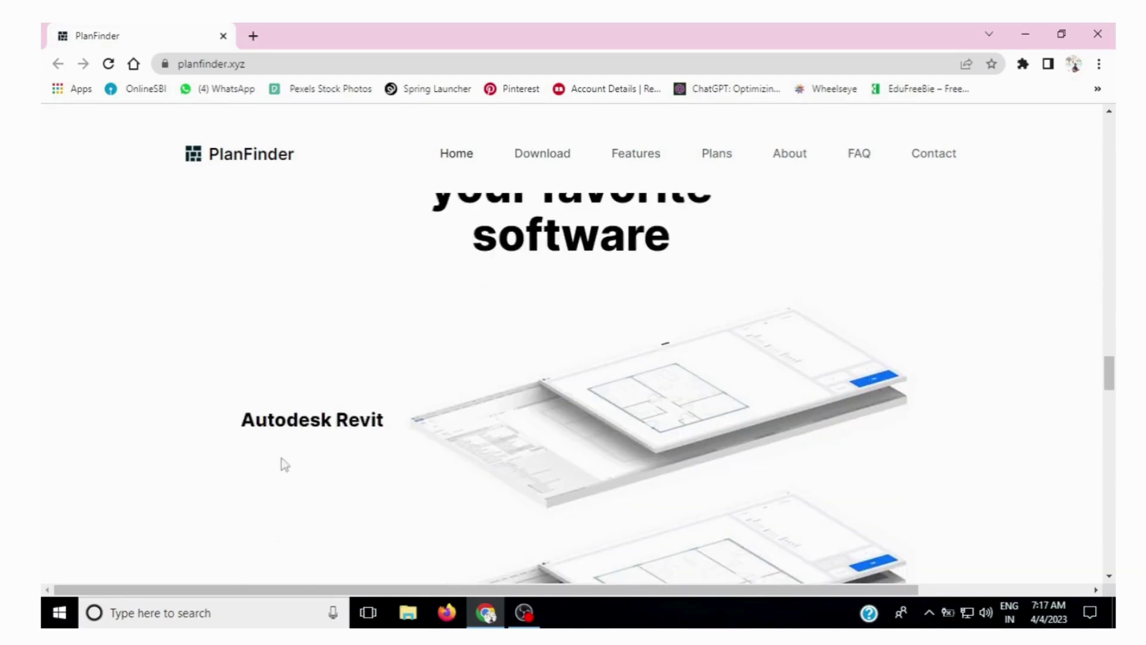
scroll(395, 430, down, 2)
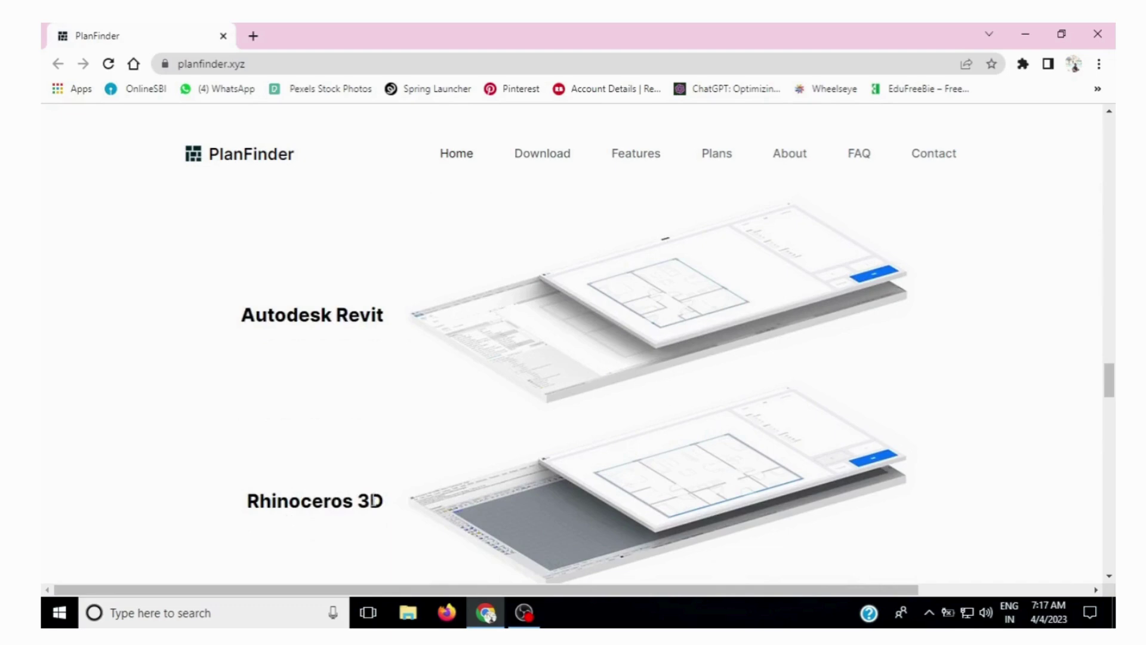
scroll(257, 513, down, 3)
scroll(380, 476, down, 1)
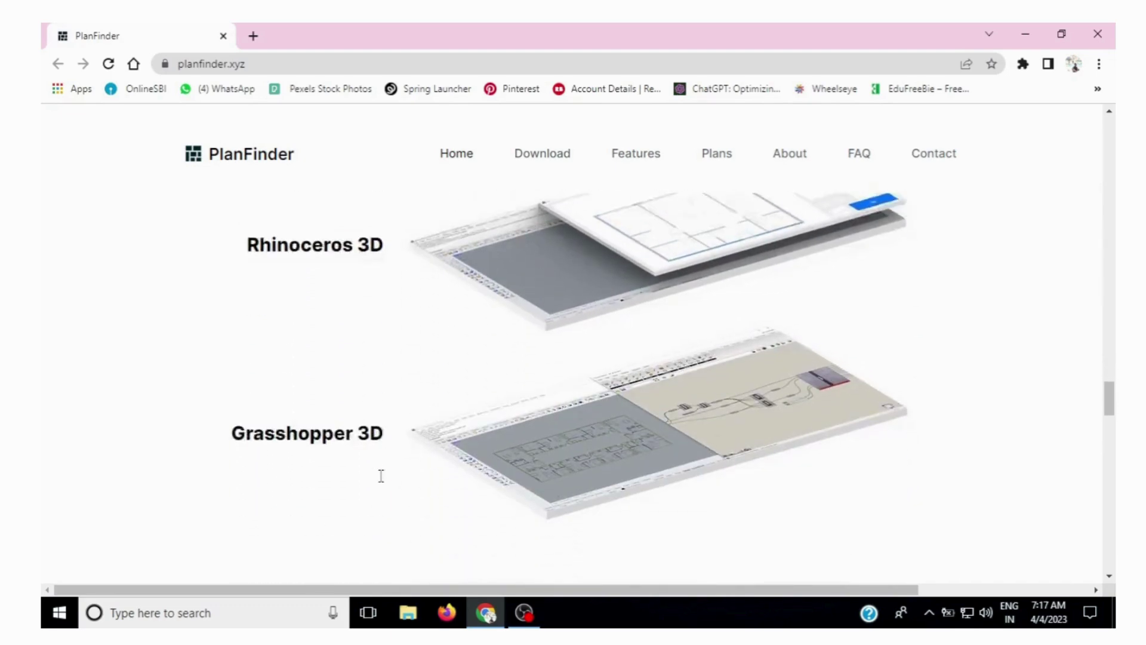
scroll(381, 476, down, 4)
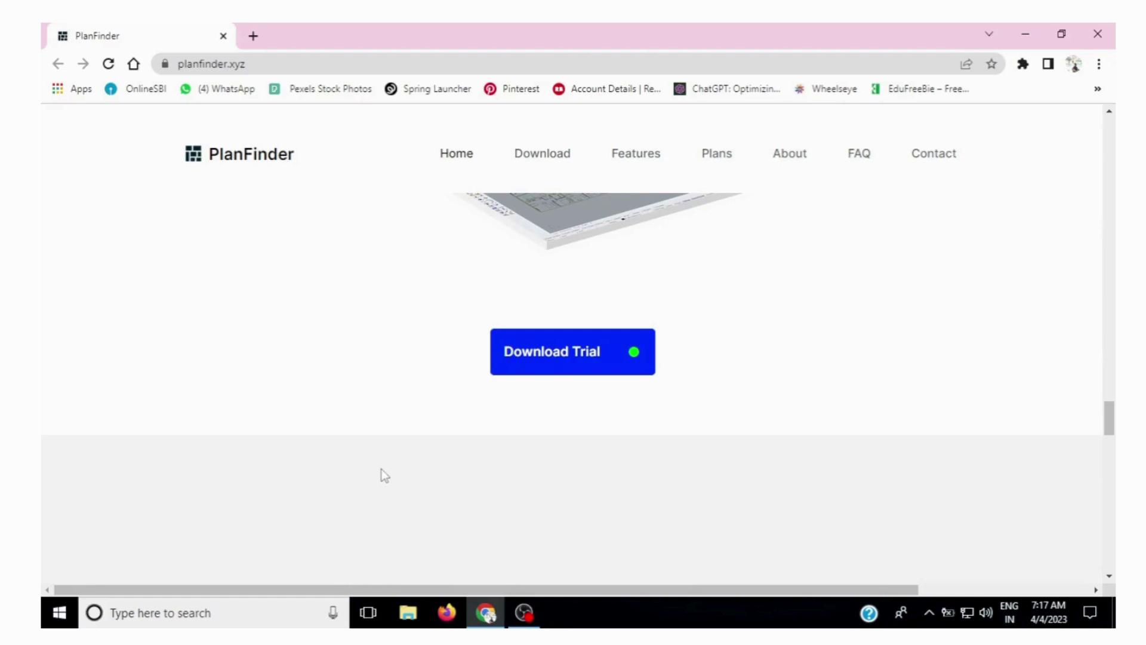
- Compare the features and prices of the Free Trial, Pro and Enterprise plans
scroll(385, 476, down, 5)
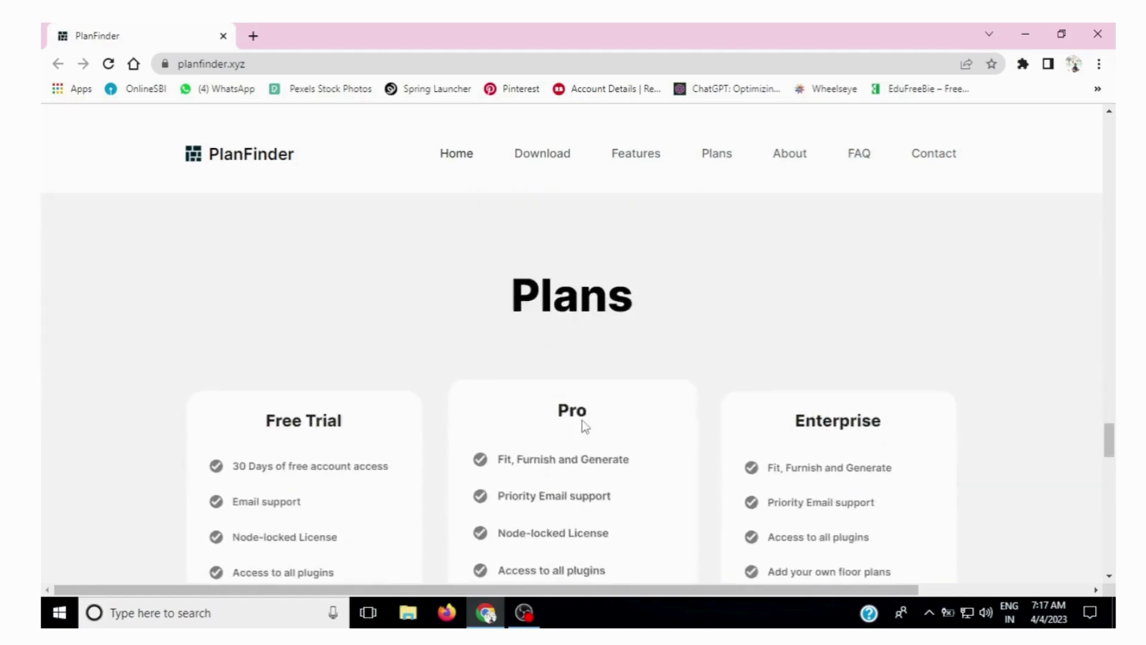
scroll(583, 425, down, 2)
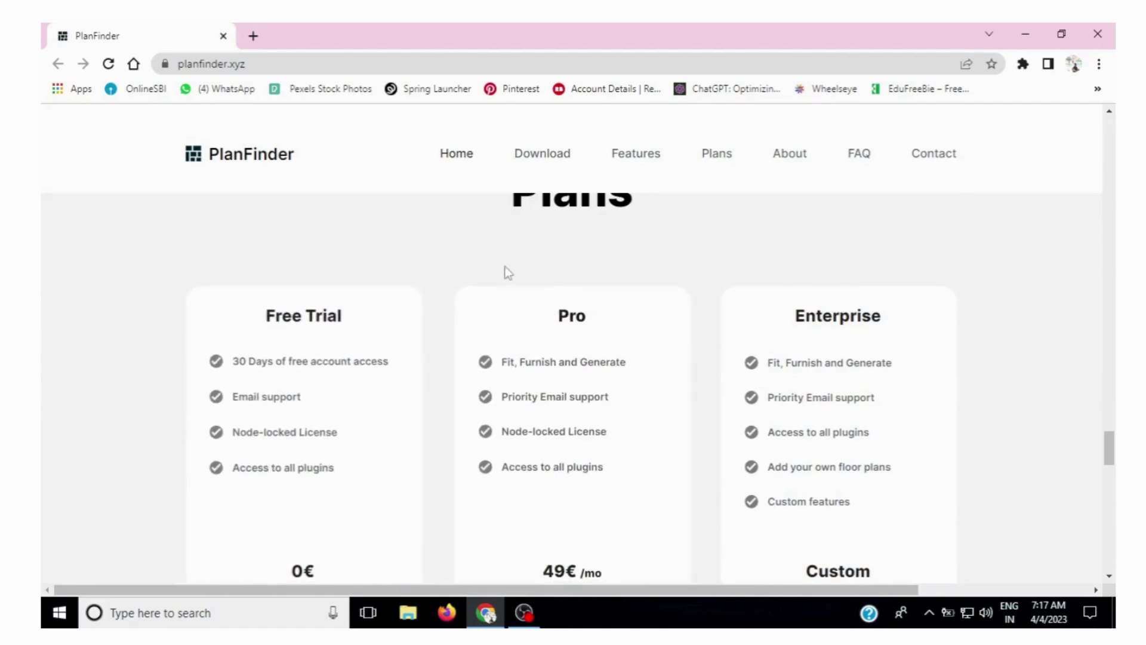
scroll(494, 257, up, 12)
scroll(493, 257, down, 9)
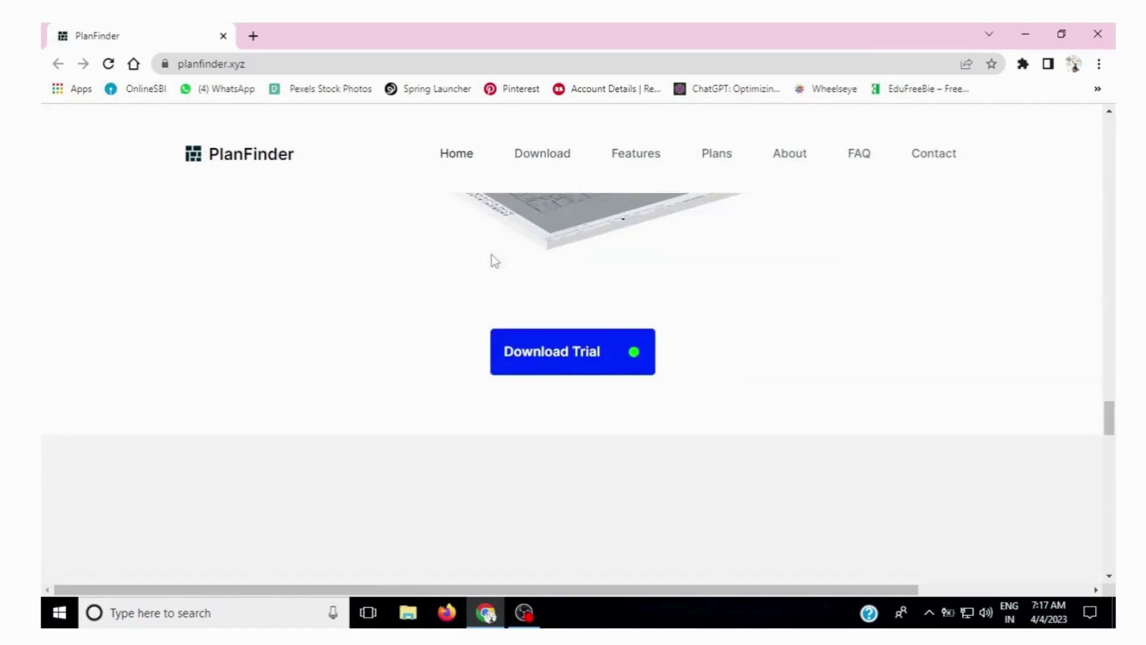
scroll(494, 259, down, 4)
scroll(540, 257, up, 2)
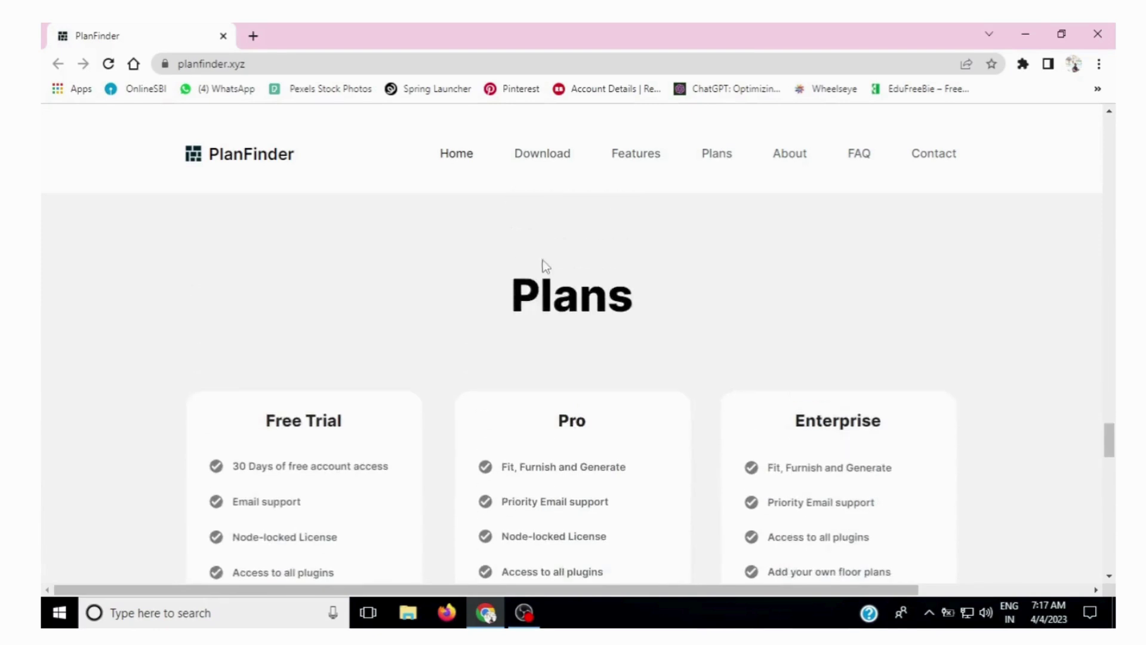
scroll(387, 414, down, 2)
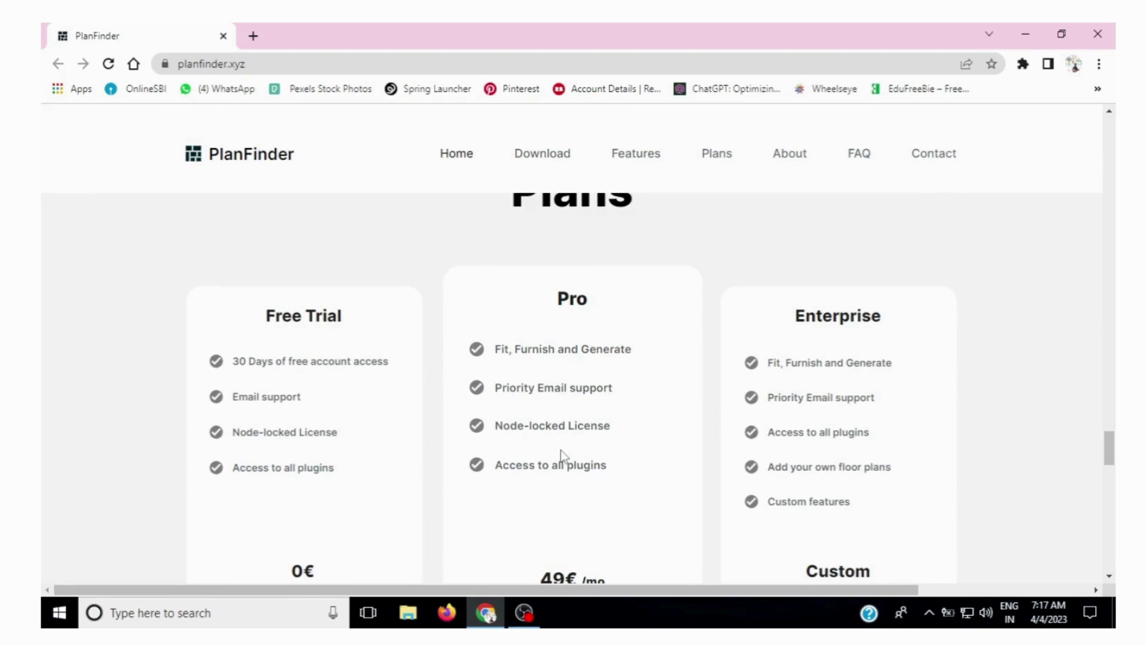
scroll(560, 463, down, 2)
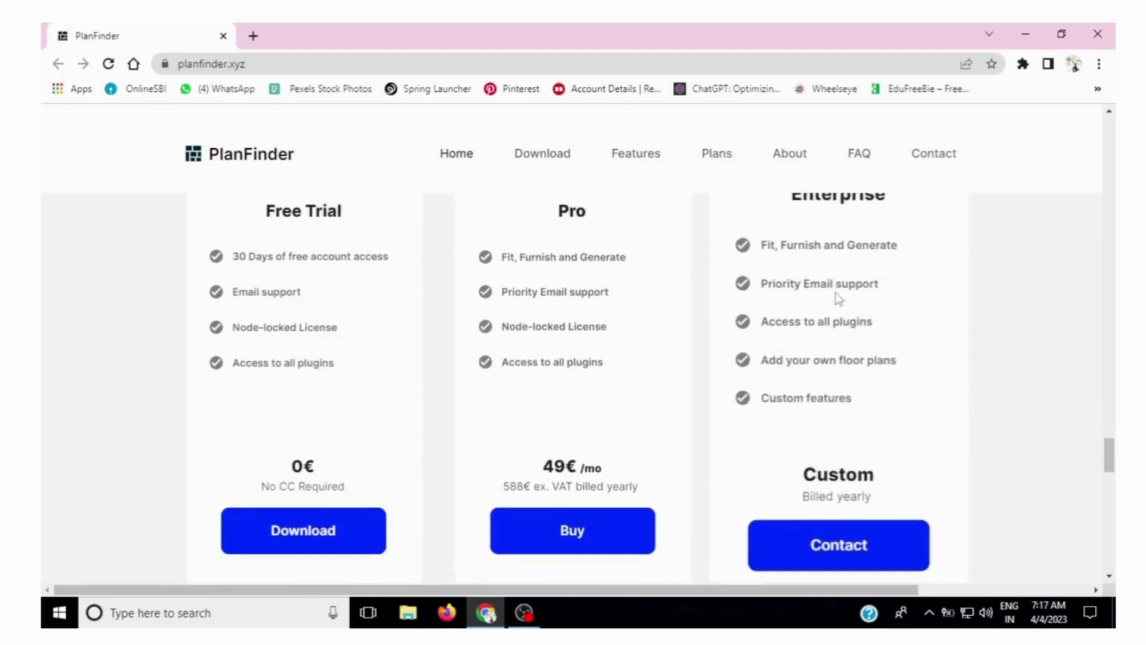
scroll(835, 311, up, 2)
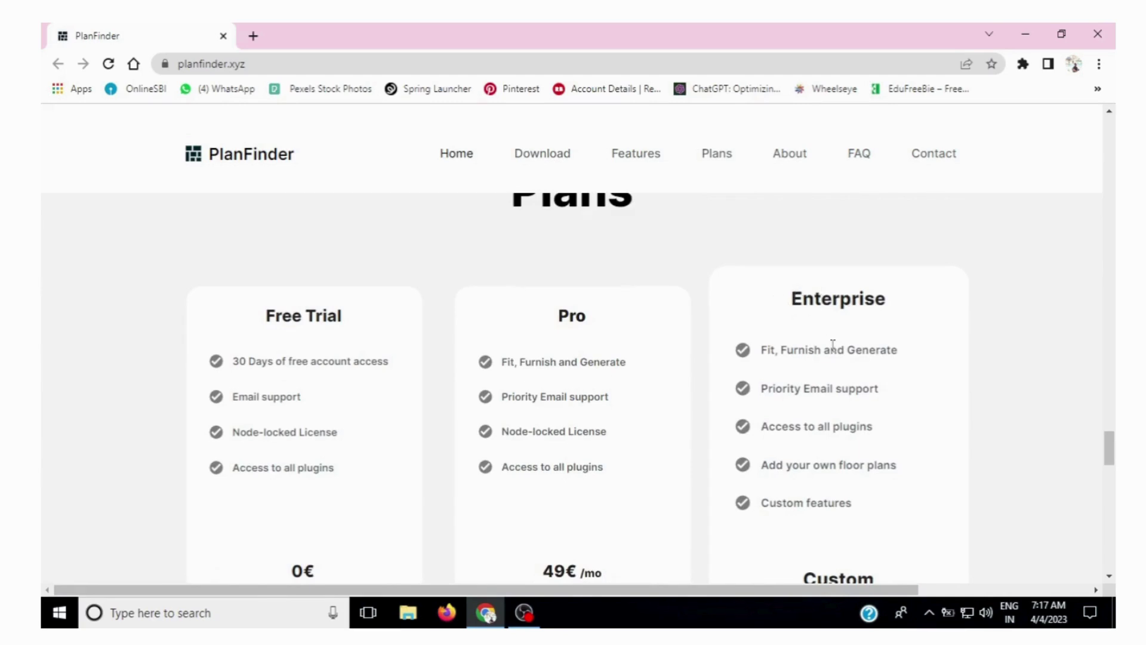
scroll(833, 345, down, 2)
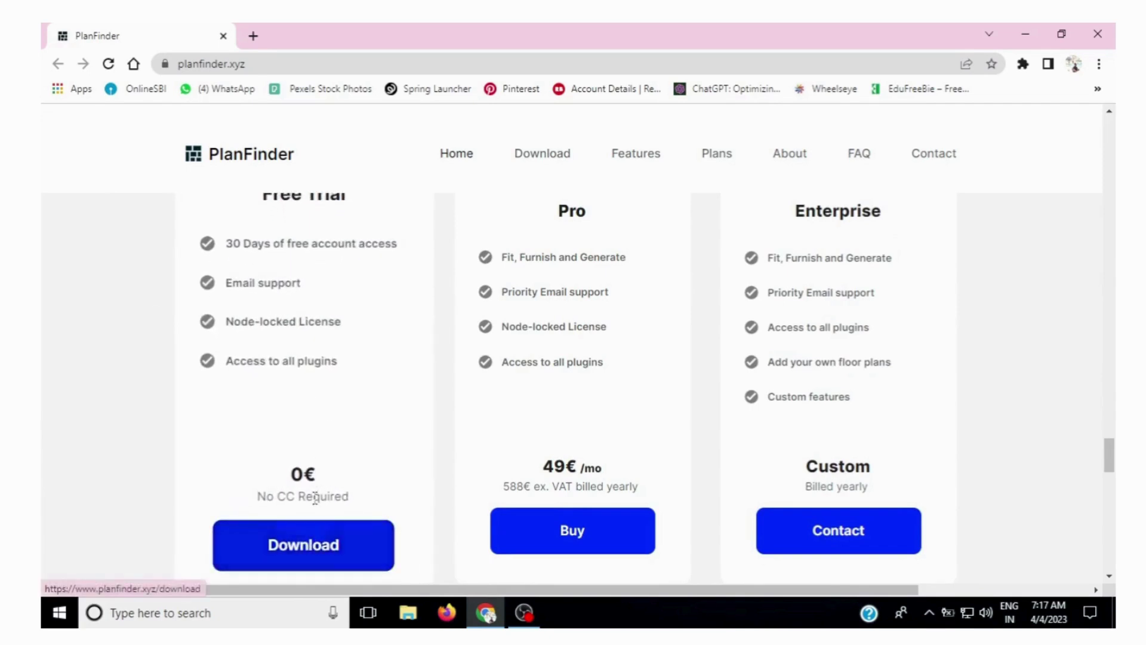
- Download the free trial of the PlanFinder plugin for Revit 2023 (English)
scroll(317, 504, down, 2)
click(323, 446)
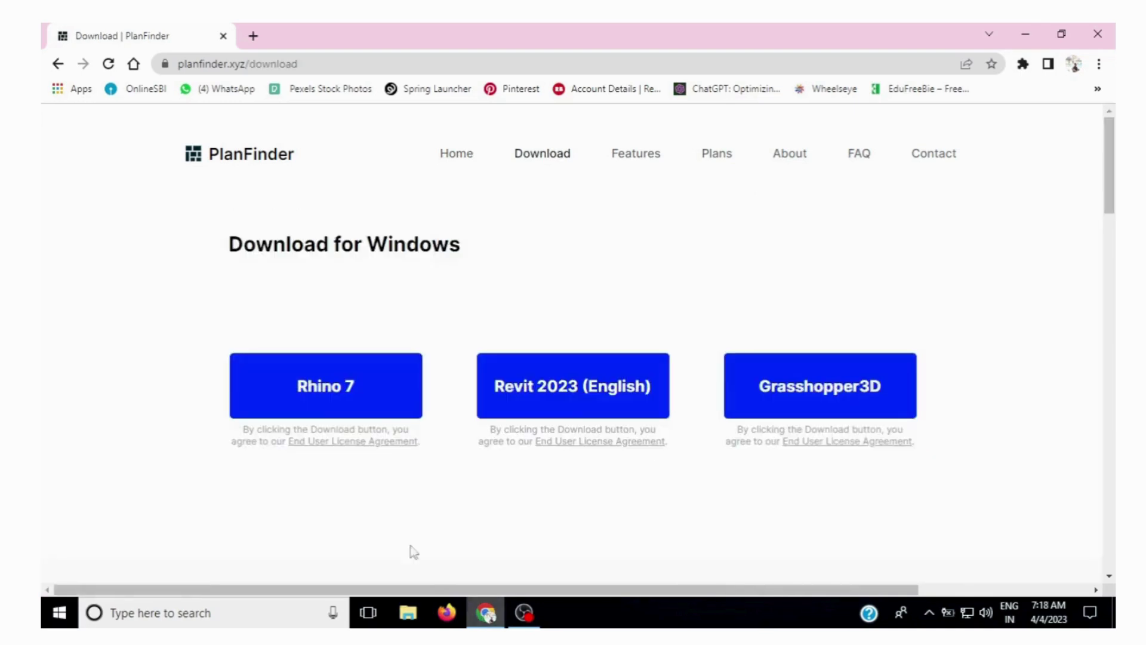
click(605, 404)
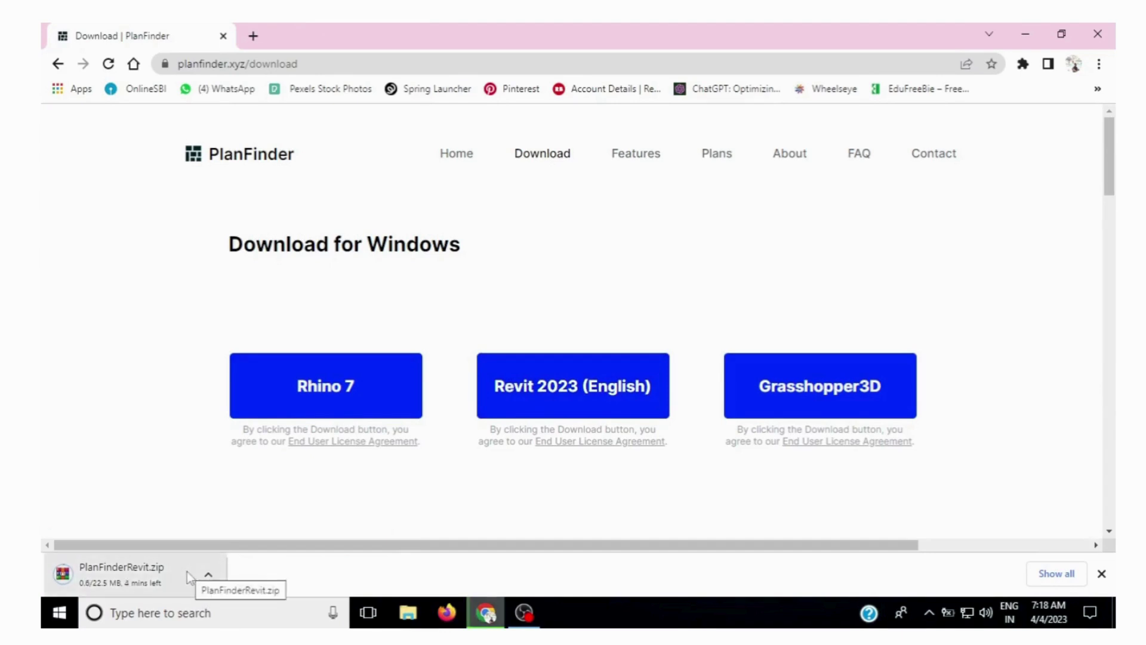
- Run the PlanFinder installer from the civil soft folder and complete the version 1.5 setup
mouse_move(525, 620)
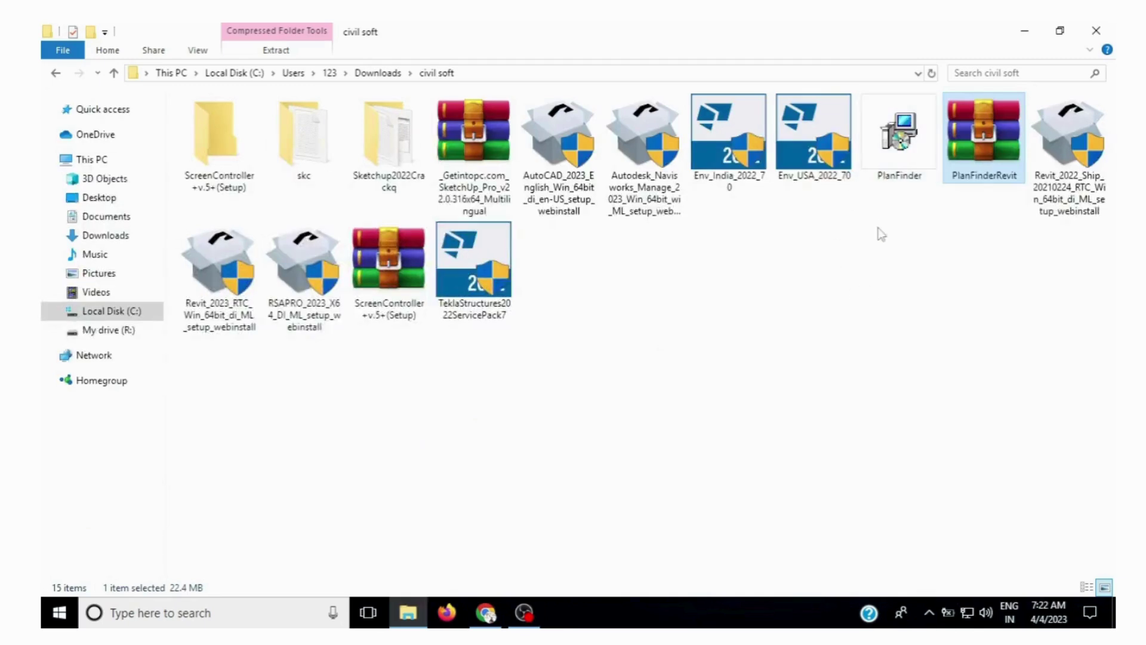
double_click(891, 157)
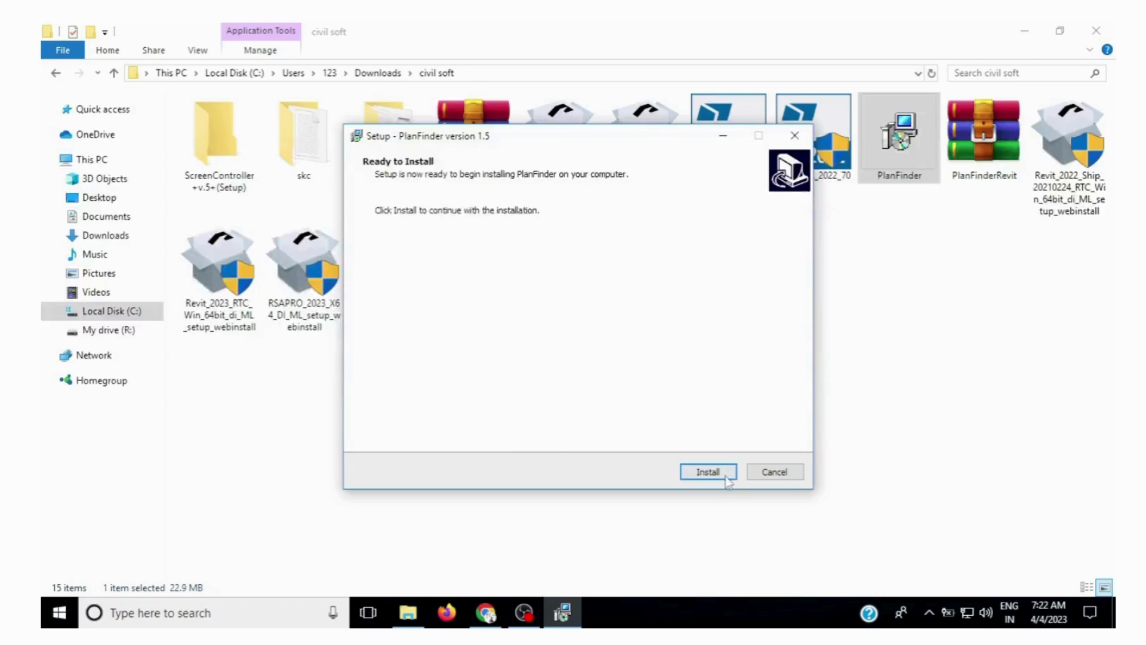
click(715, 473)
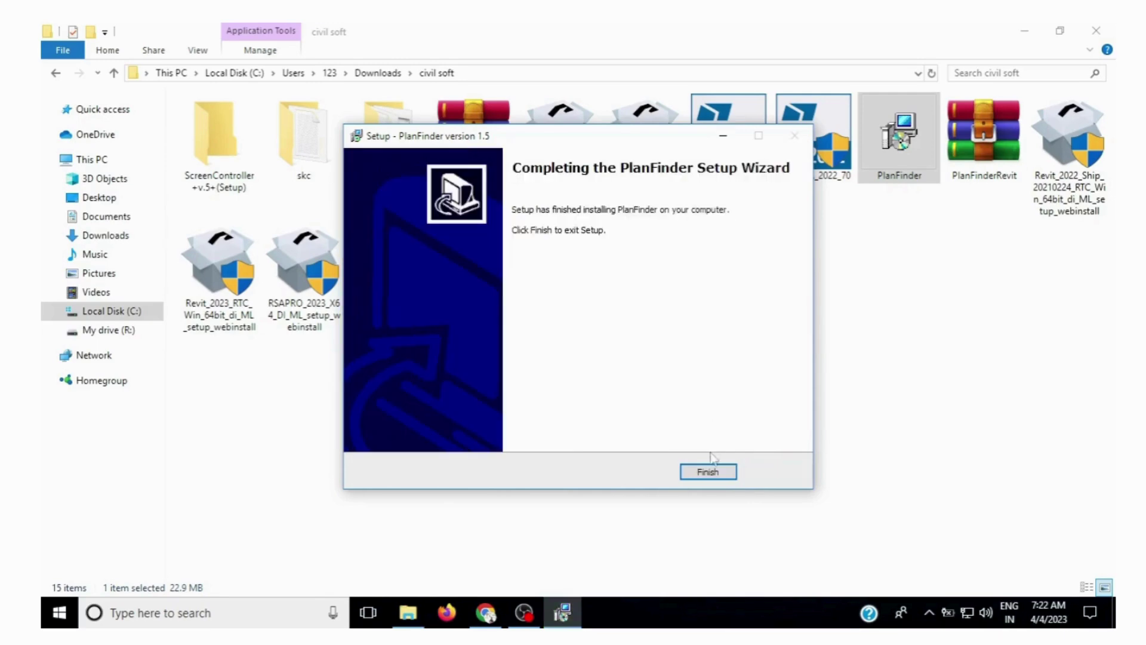
click(711, 475)
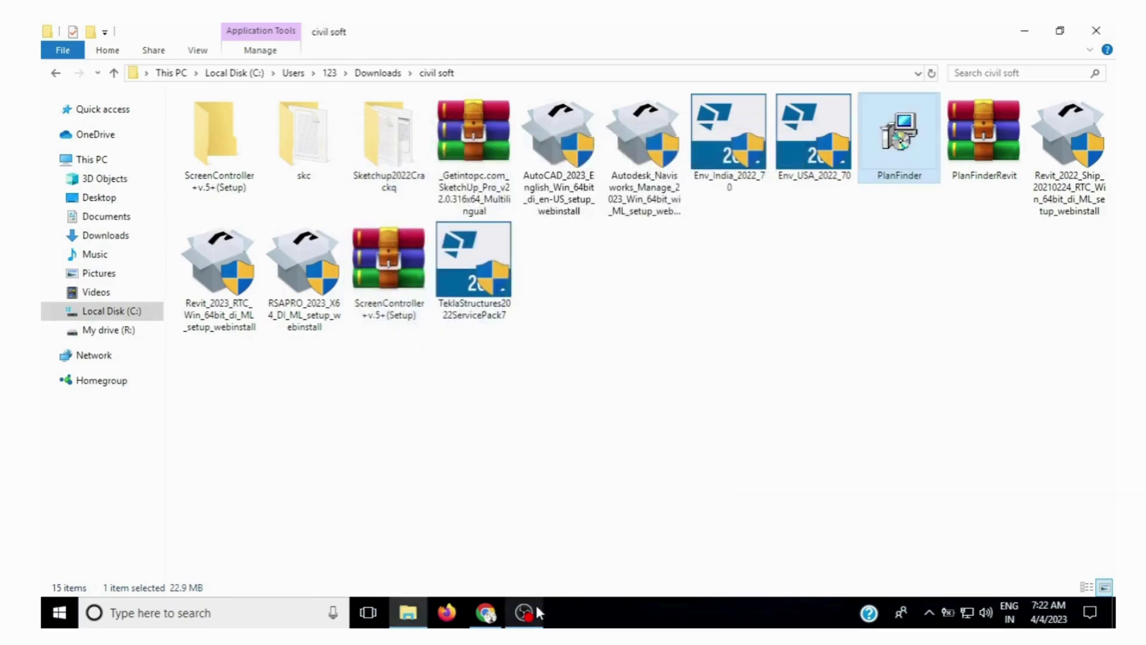
- Switch to Revit 2023 and show the PlanFinder plugin's tools
click(529, 621)
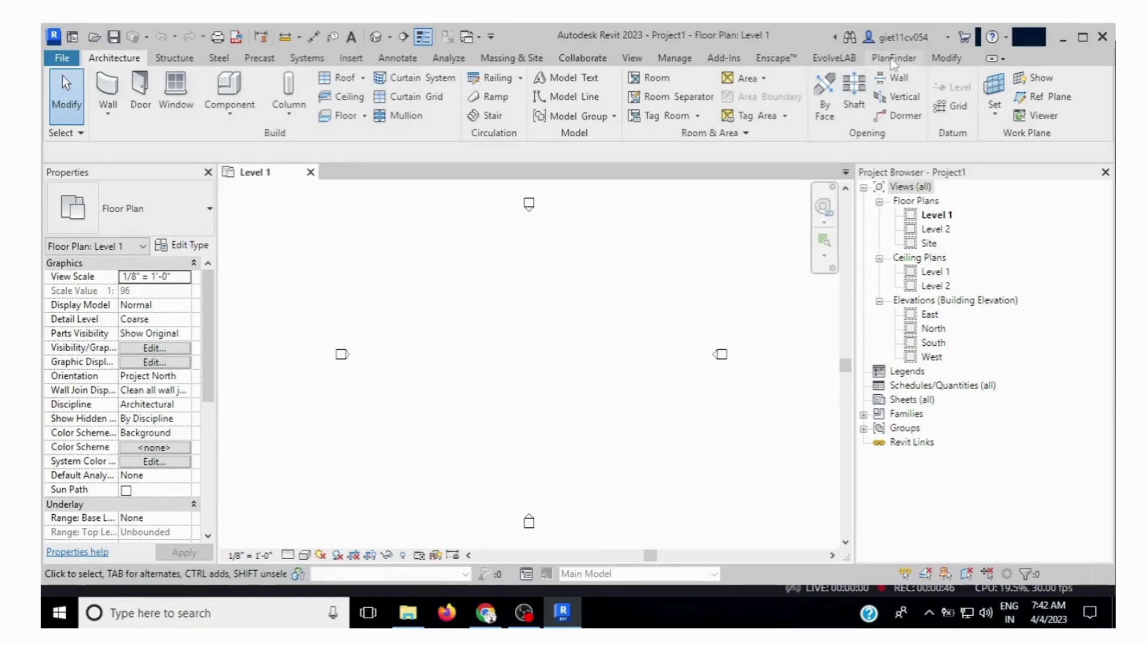
click(893, 59)
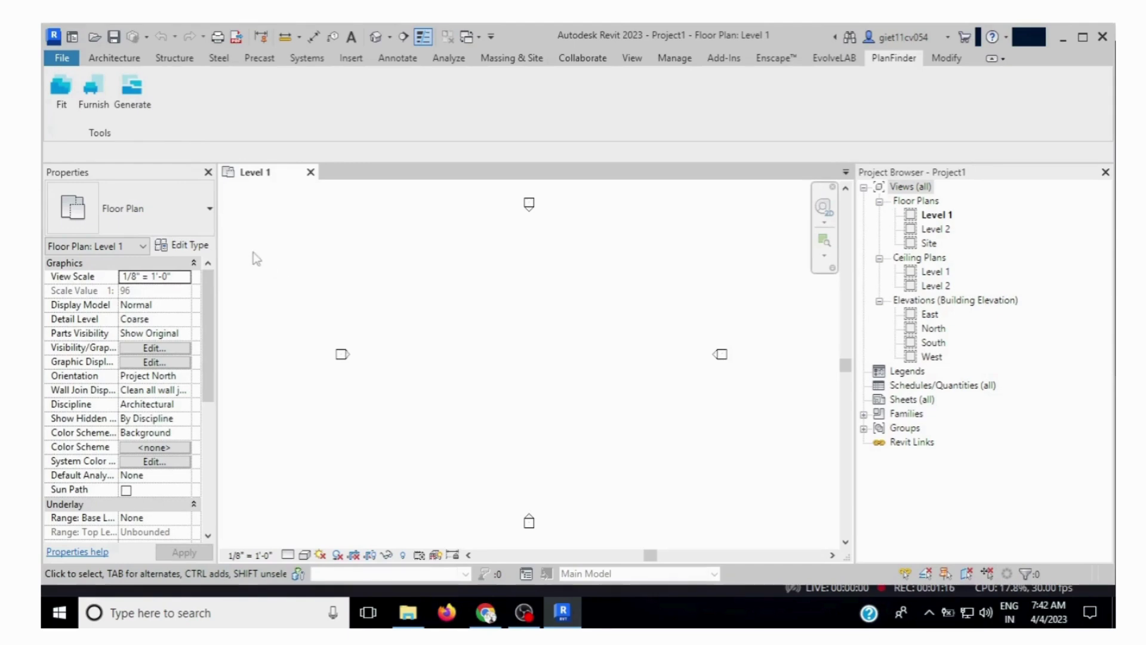
- Draw a rectangle of Generic - 8" walls, about 116' by 64', between the elevation markers on the Level 1 floor plan
click(124, 60)
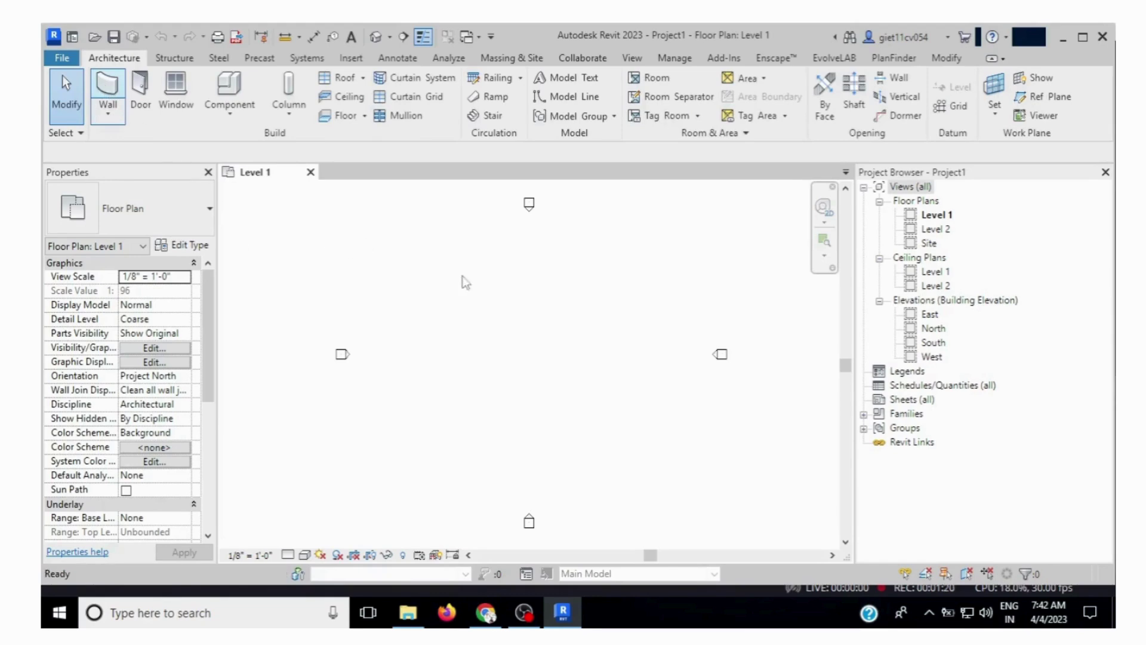
click(648, 117)
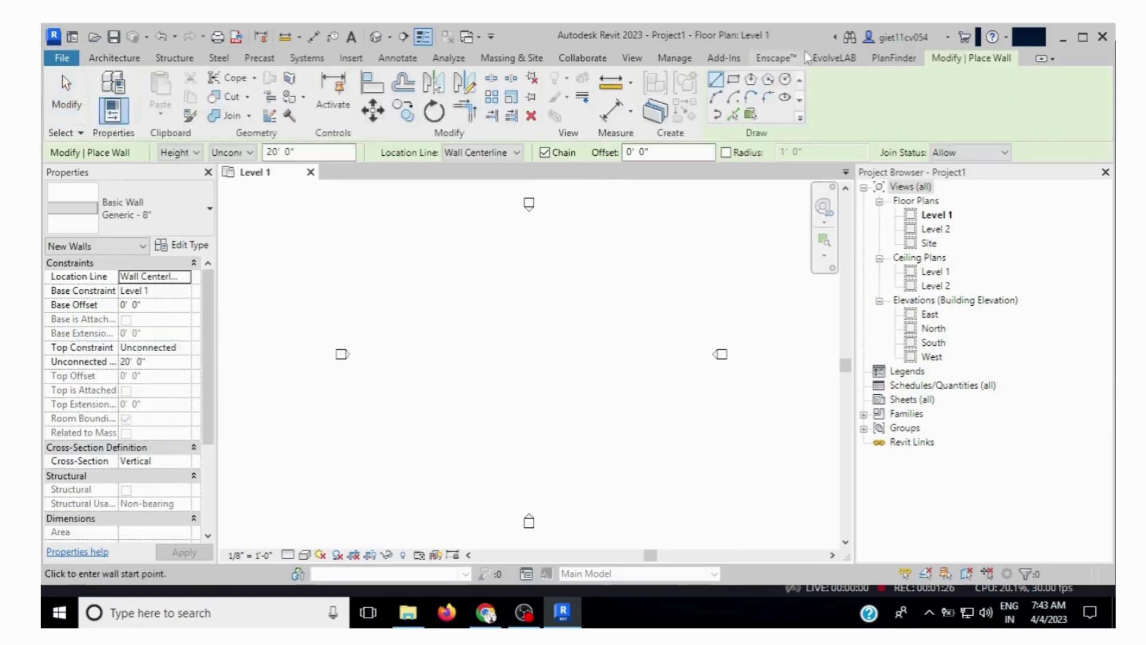
click(734, 79)
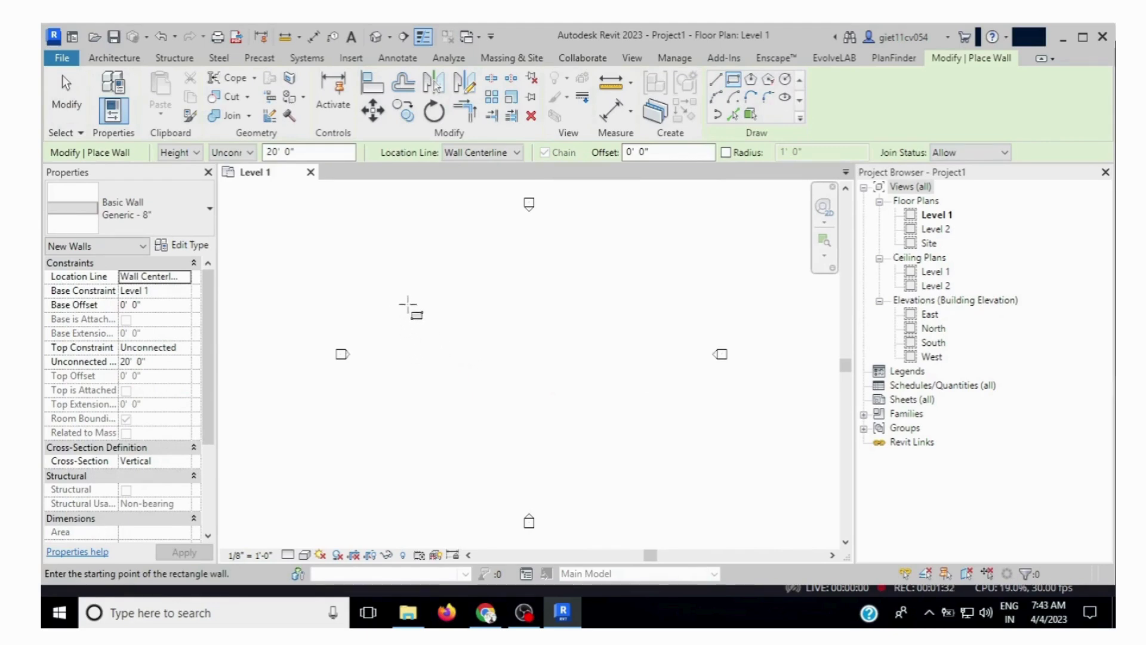
click(524, 366)
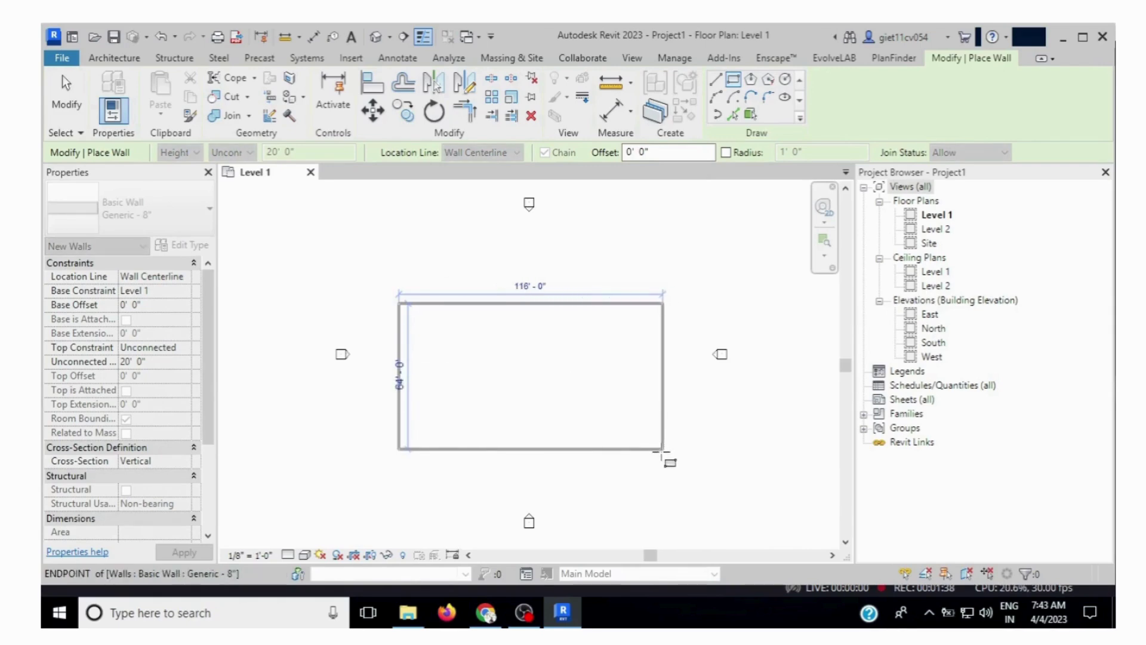
click(662, 448)
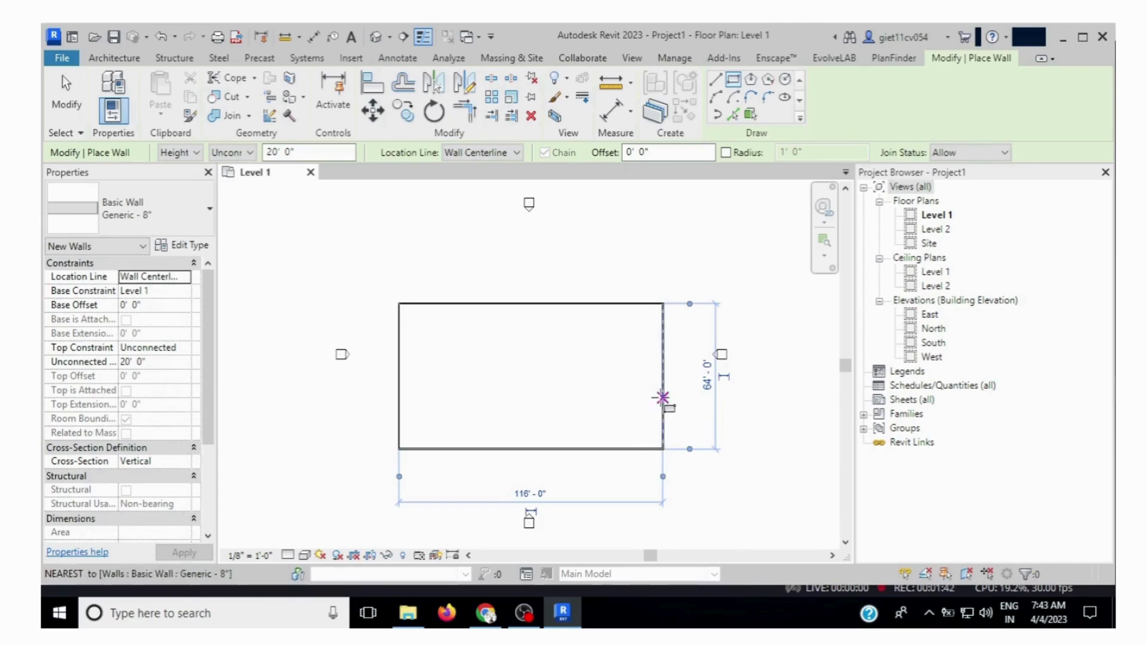
right_click(782, 399)
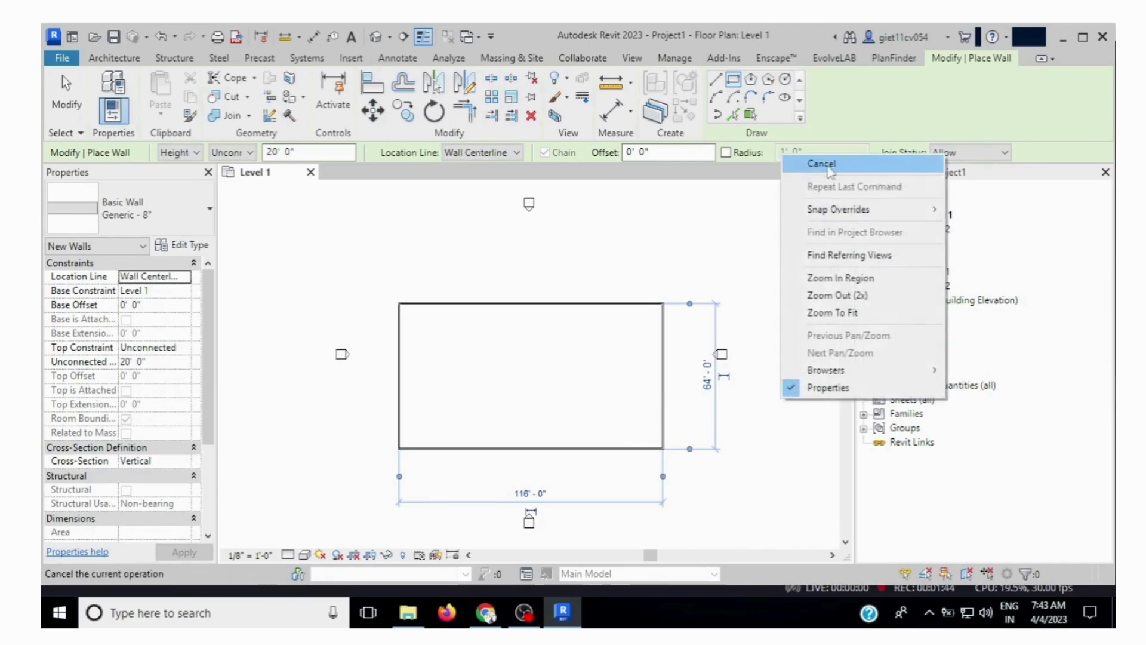
click(821, 163)
right_click(730, 226)
click(768, 237)
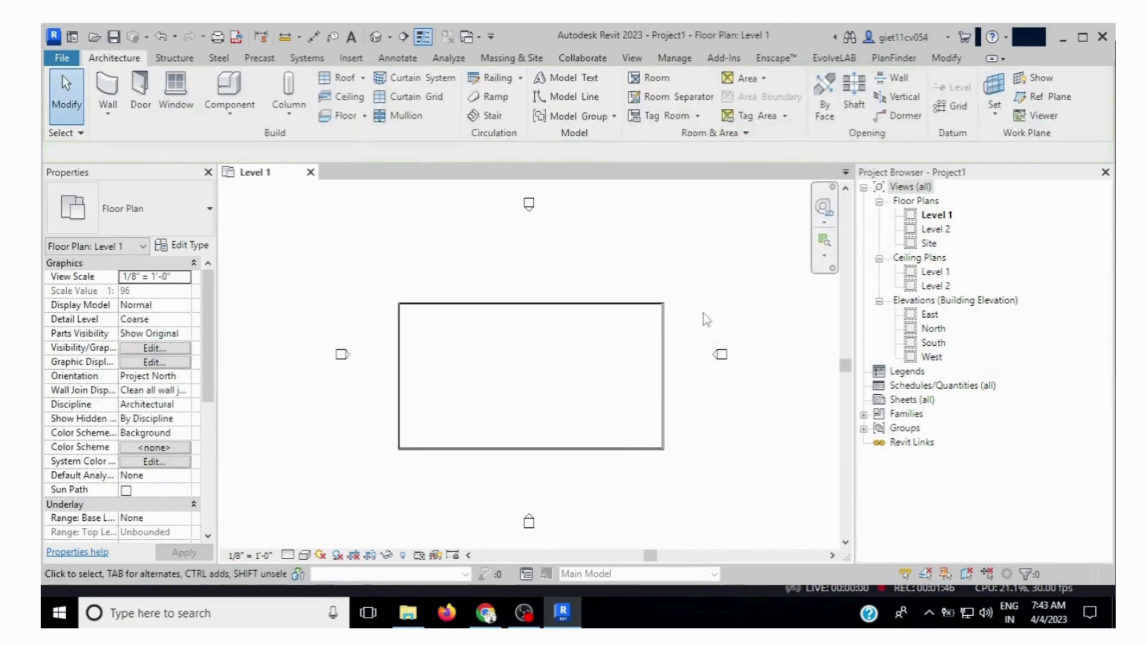
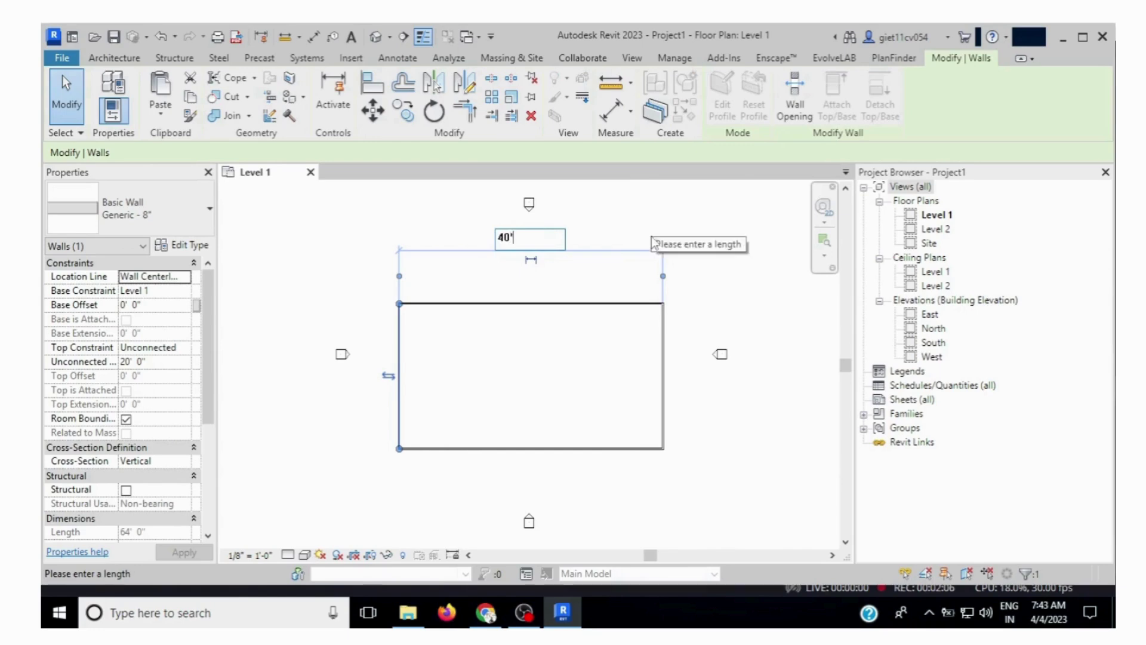
- Resize the wall rectangle to 40' wide by 30' deep using the wall spacing dimensions
key(Return)
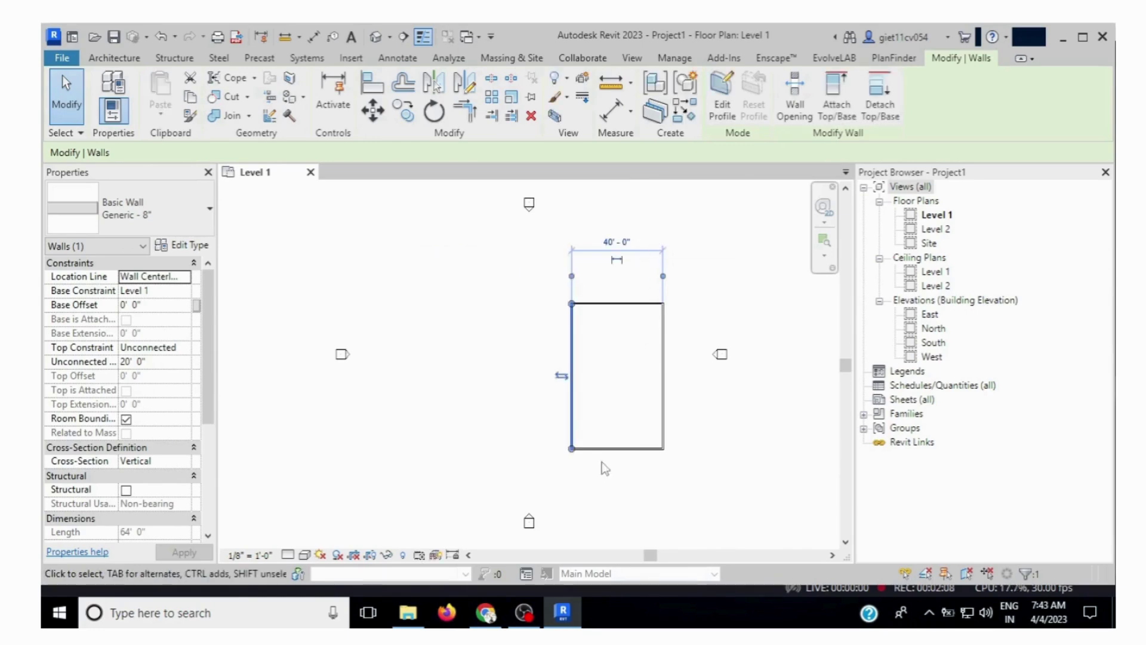
scroll(691, 406, up, 3)
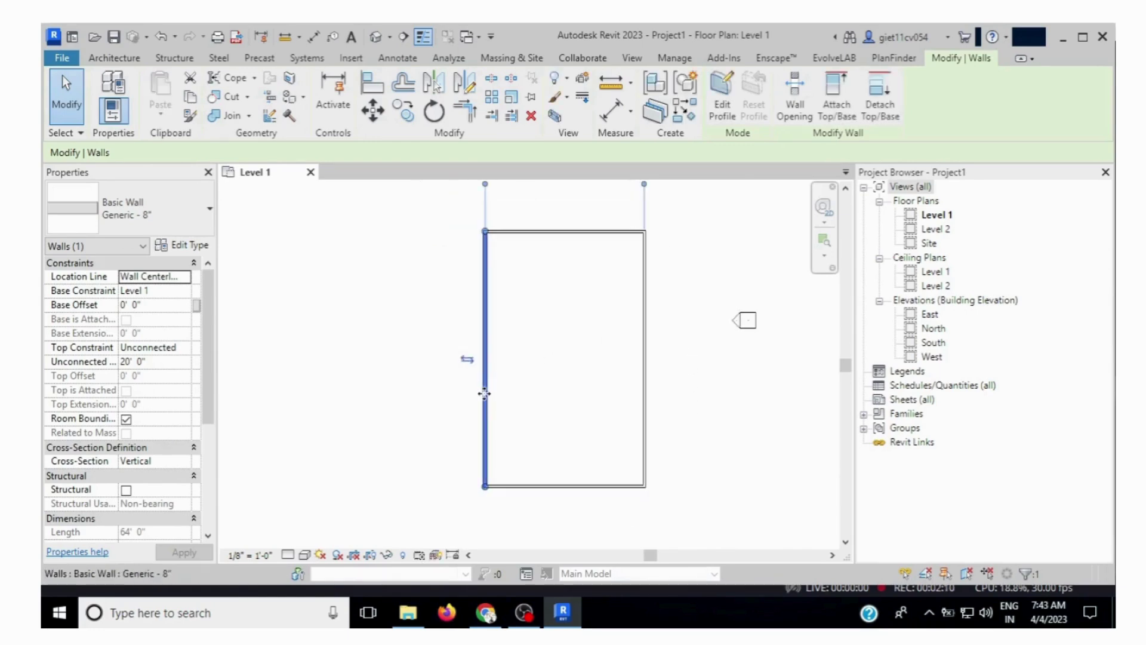
click(573, 486)
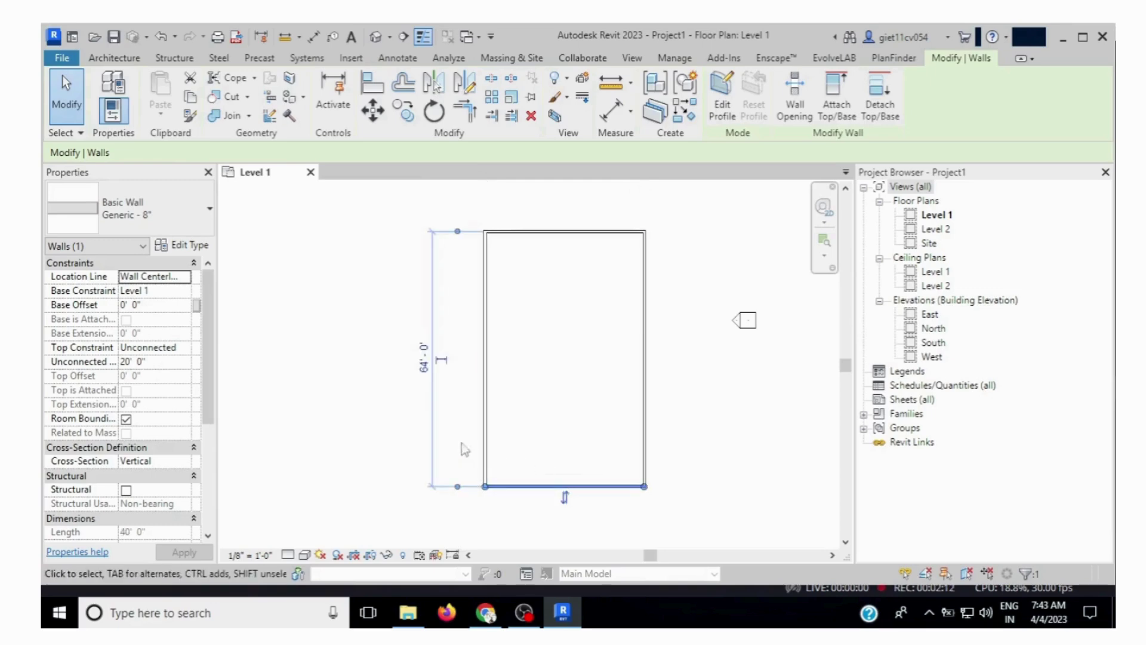
click(428, 368)
text(30')
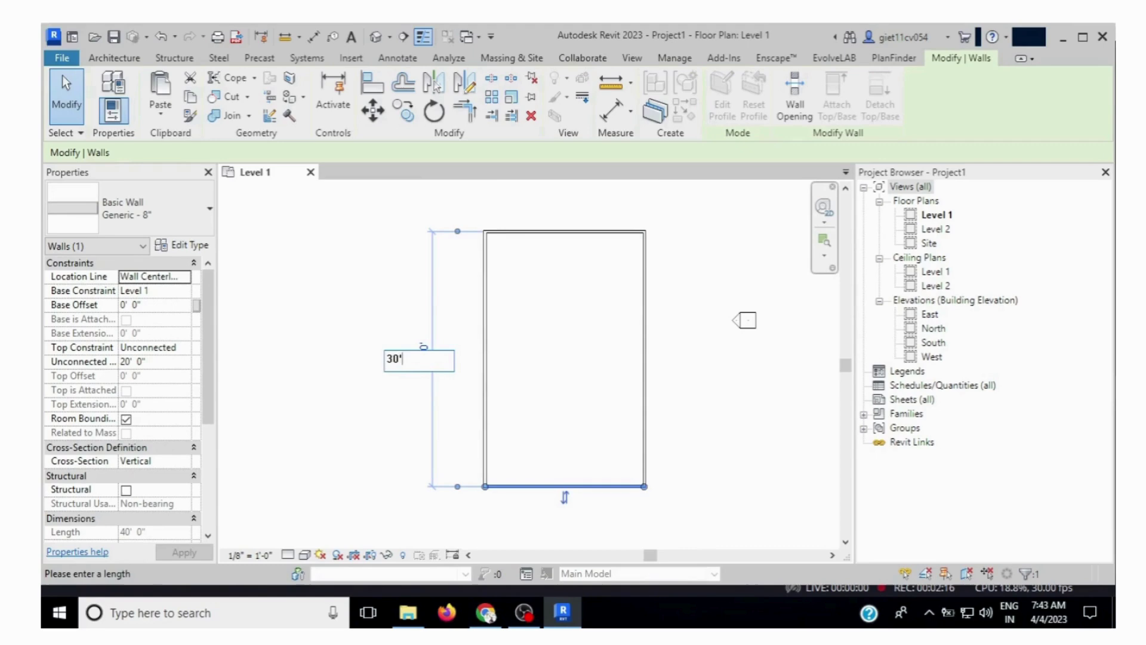
key(Return)
scroll(707, 227, up, 2)
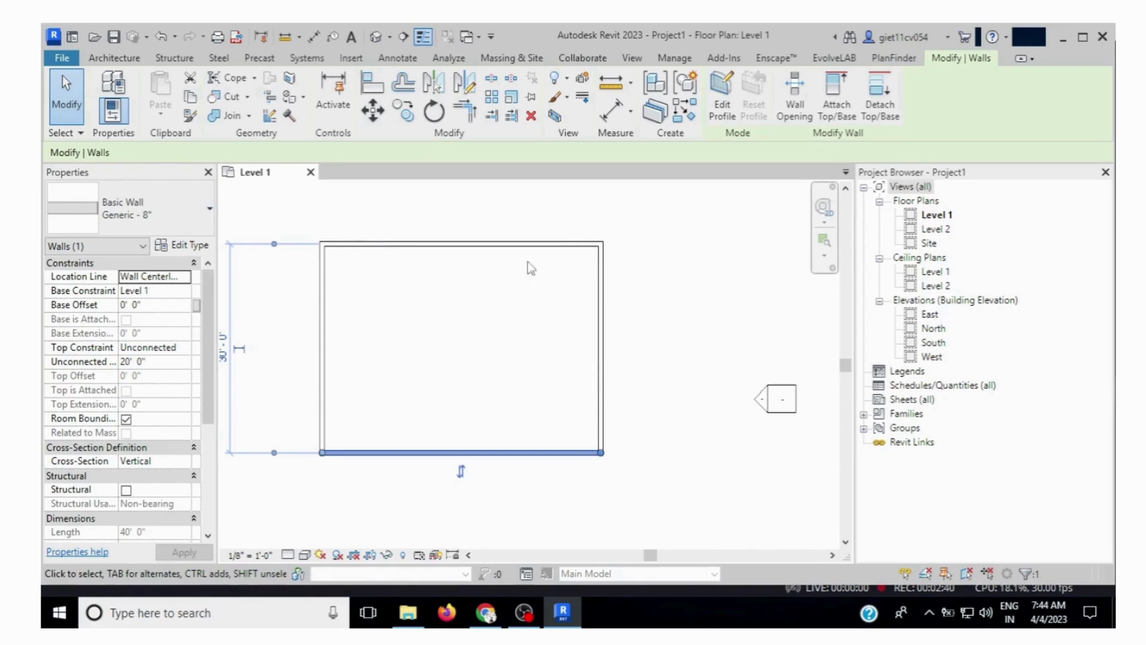
scroll(644, 317, down, 1)
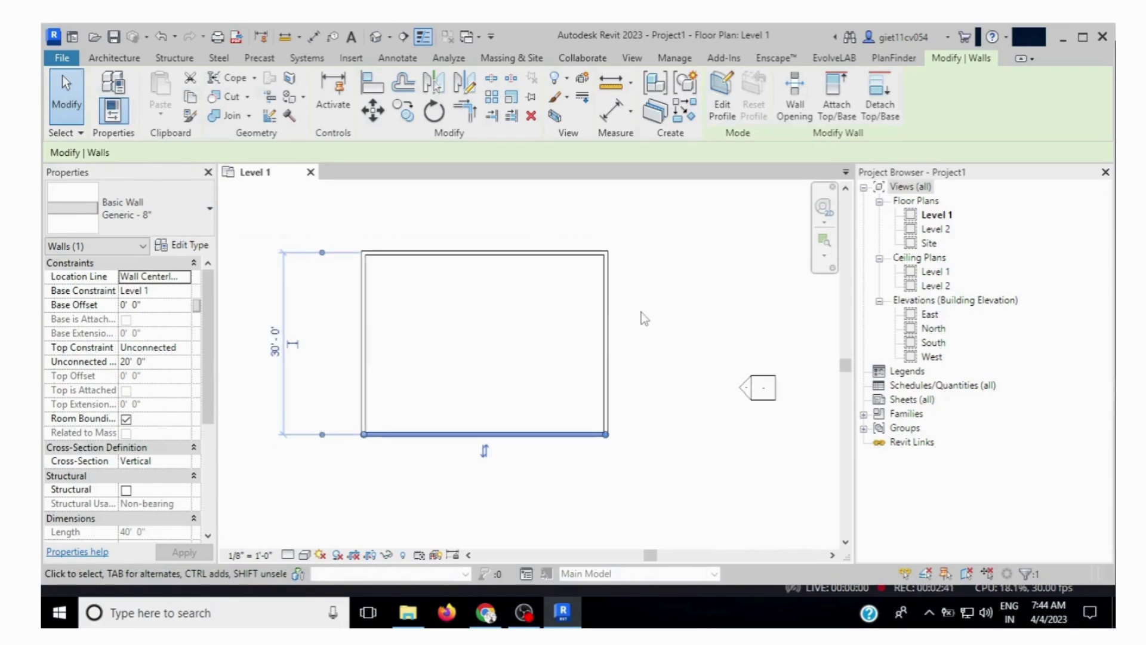
- Run PlanFinder's Fit on the walled rectangle, with a point inside its upper-left corner and the entrance at the lower-right inner corner
click(126, 63)
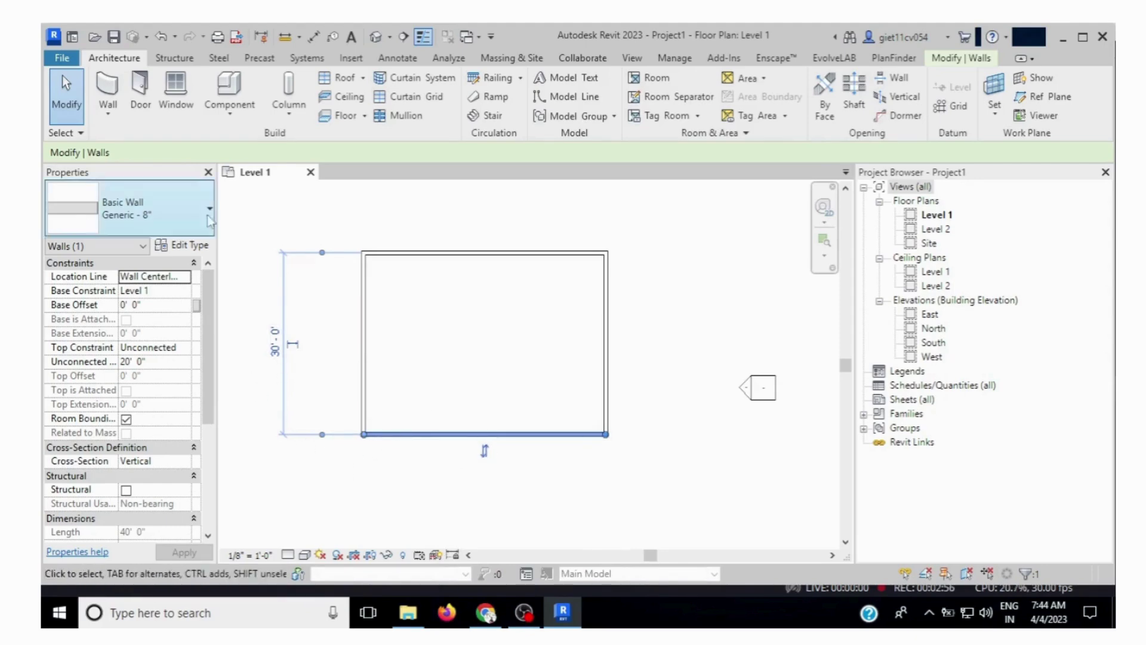
click(893, 58)
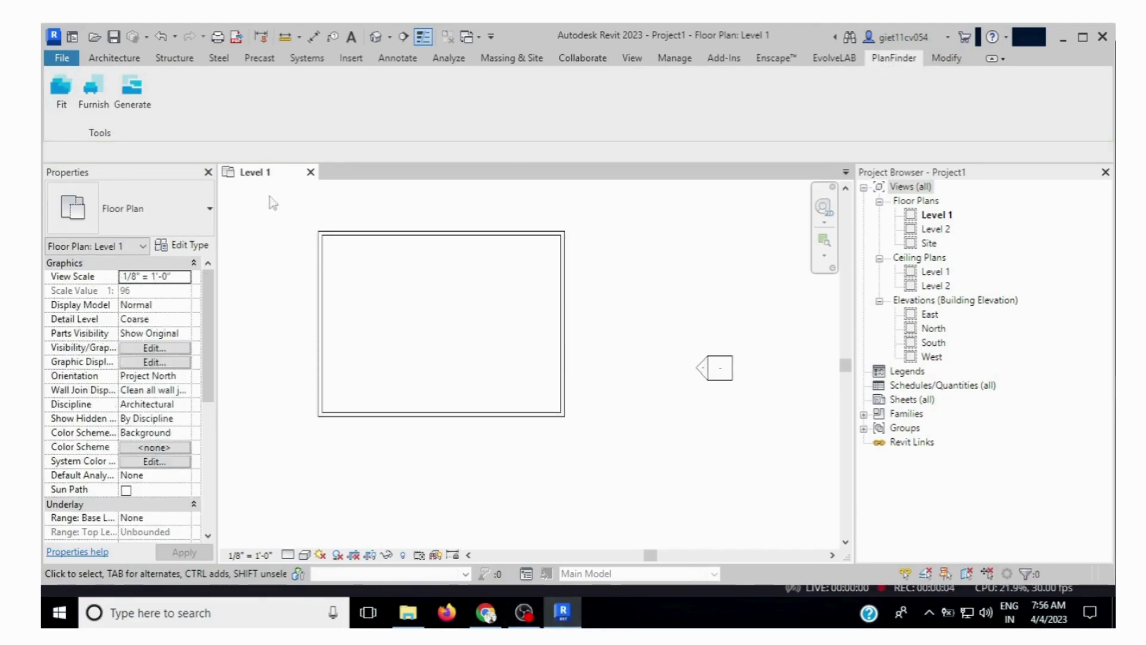
click(61, 107)
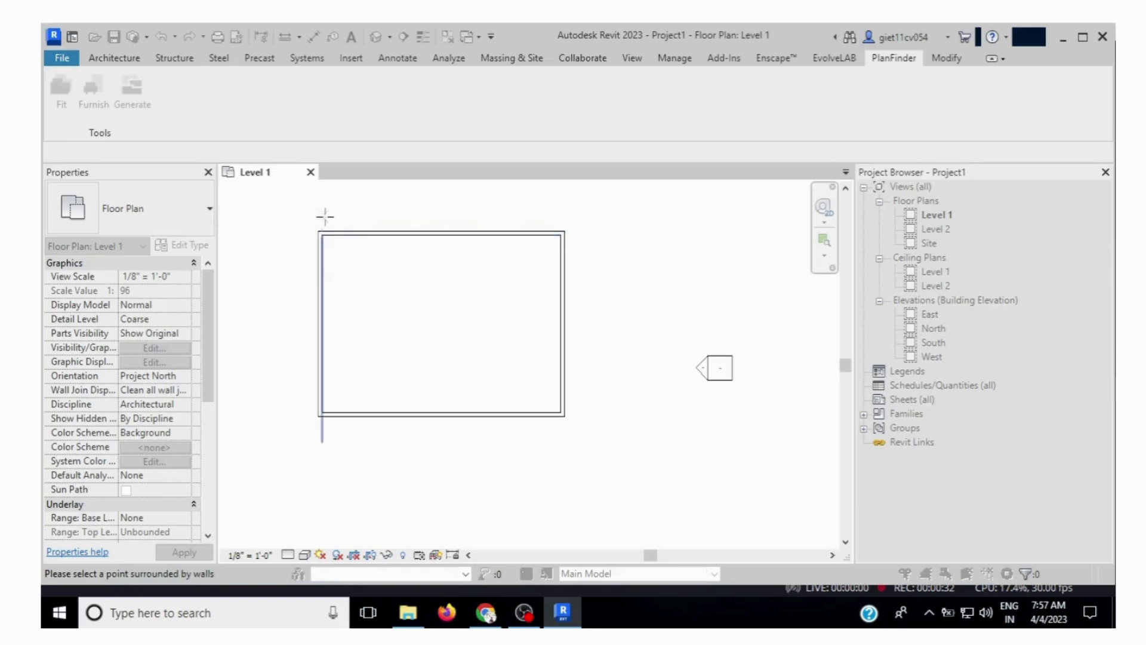
scroll(318, 217, up, 2)
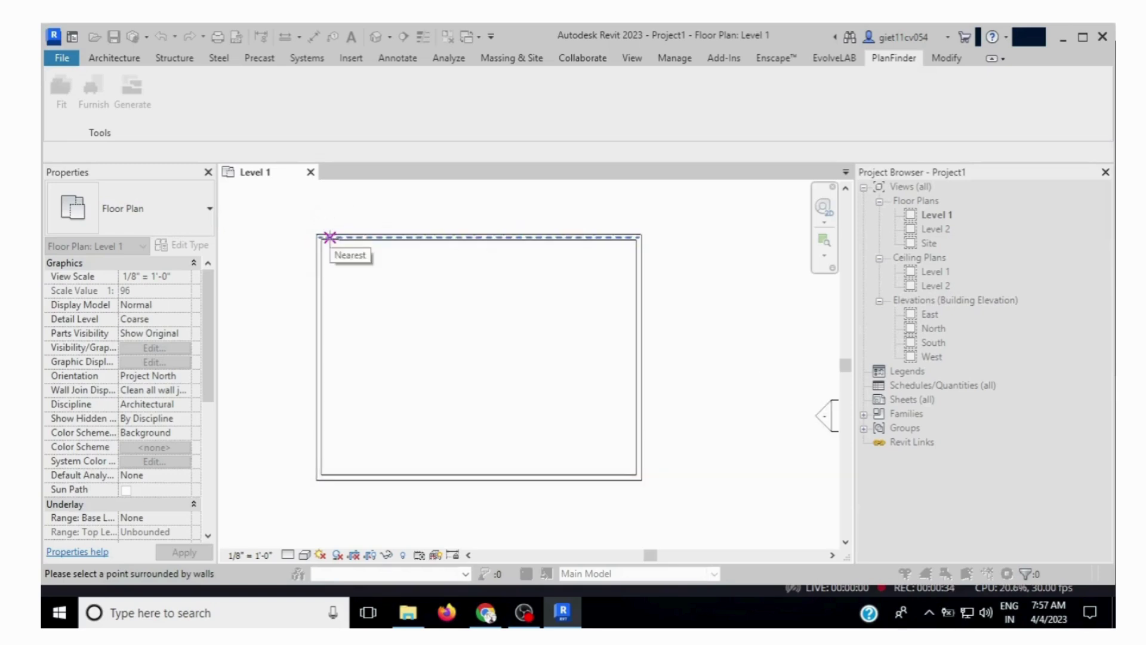
click(326, 247)
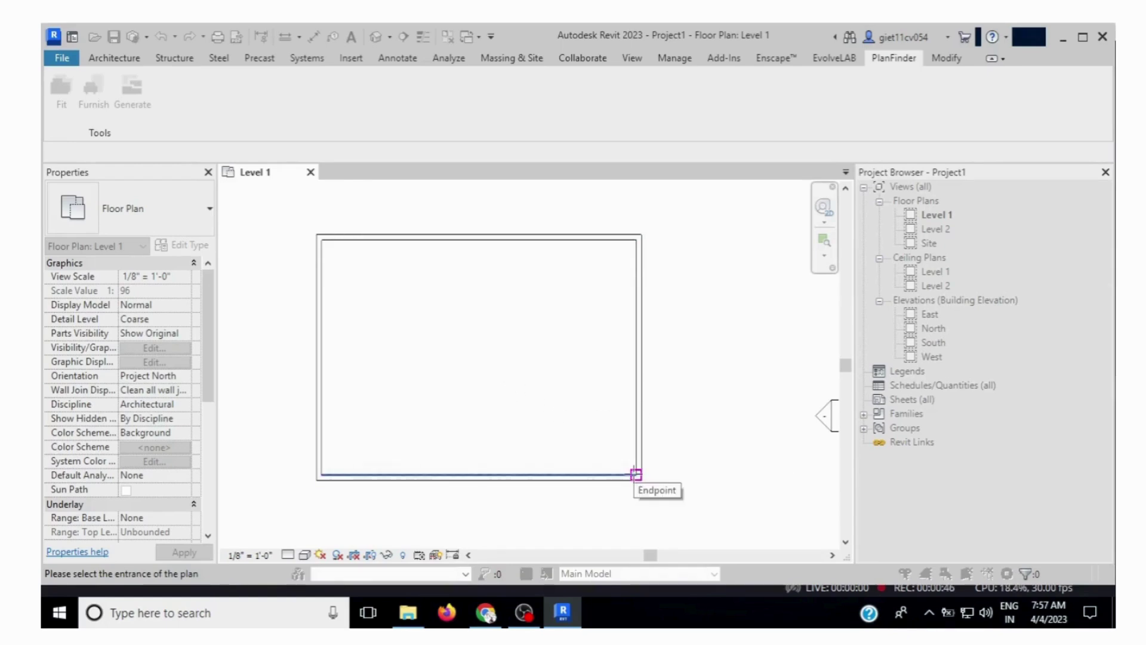
click(634, 475)
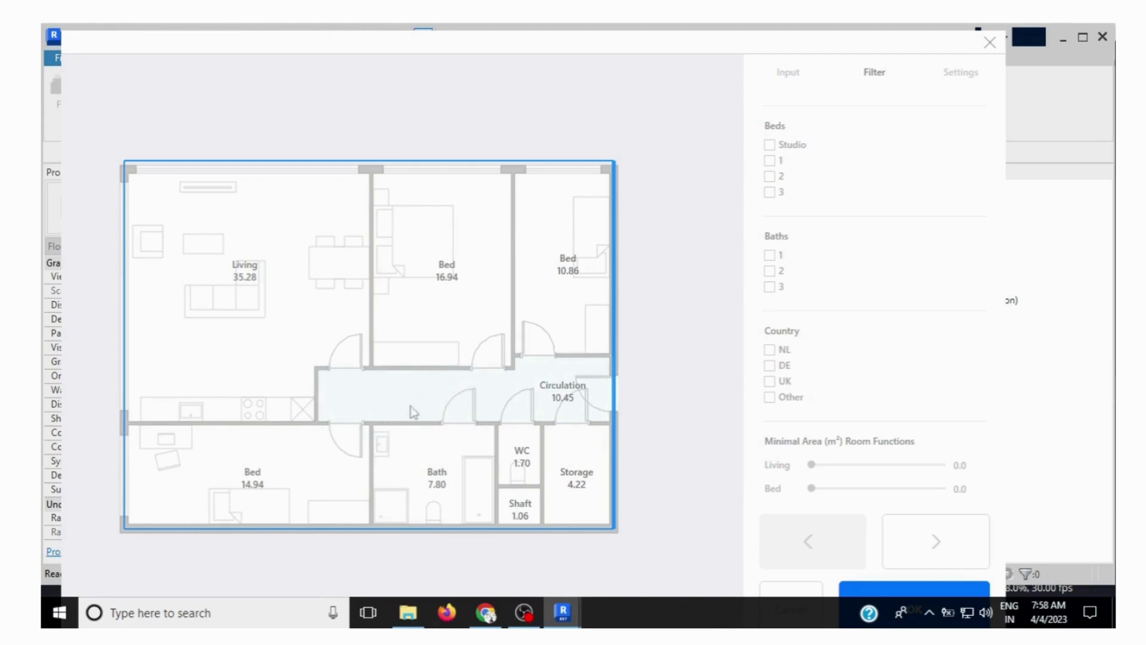
- Look over the entrance and facade inputs, and try filtering the fitted plans by 3 beds, 2 and 3 beds together, and 1 bed
click(785, 80)
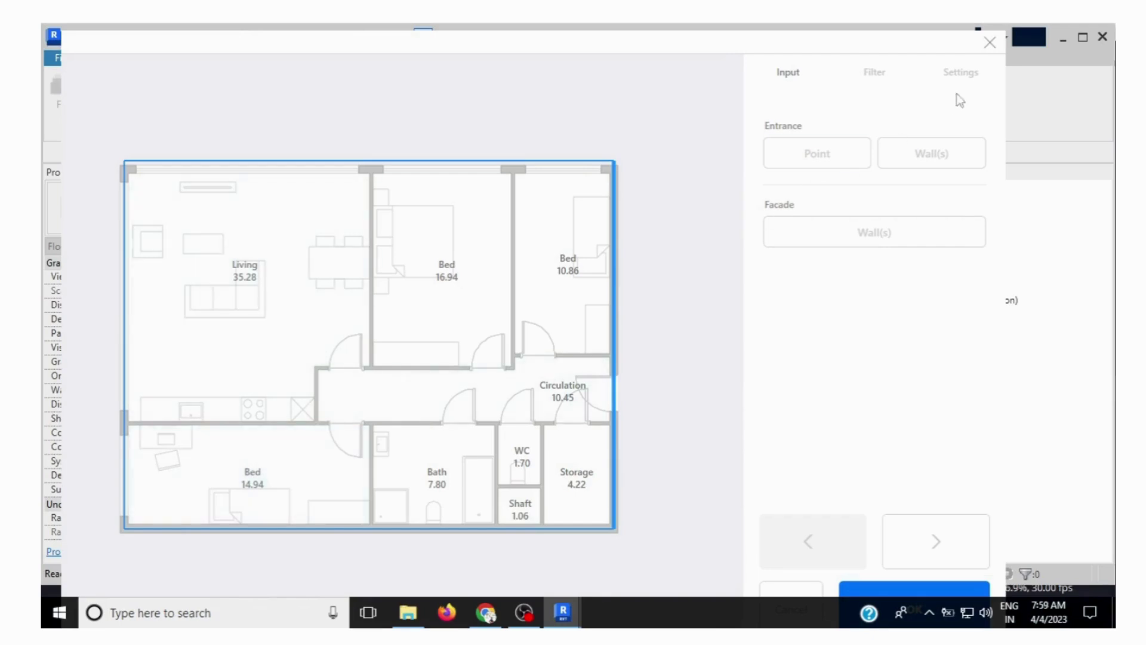
click(874, 83)
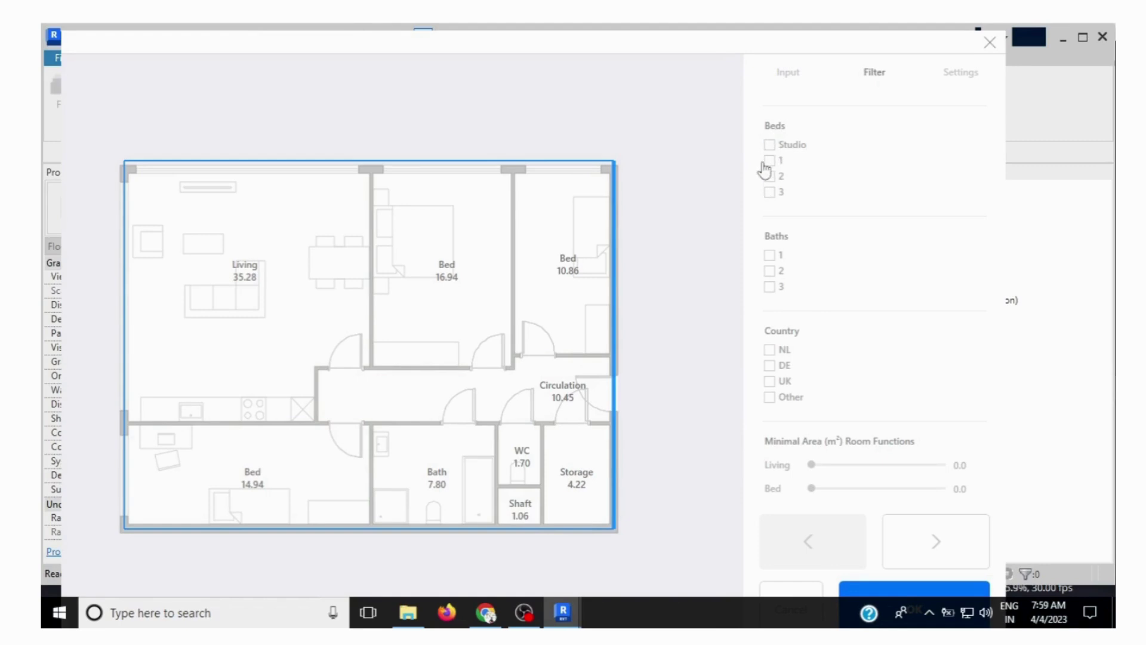
click(770, 192)
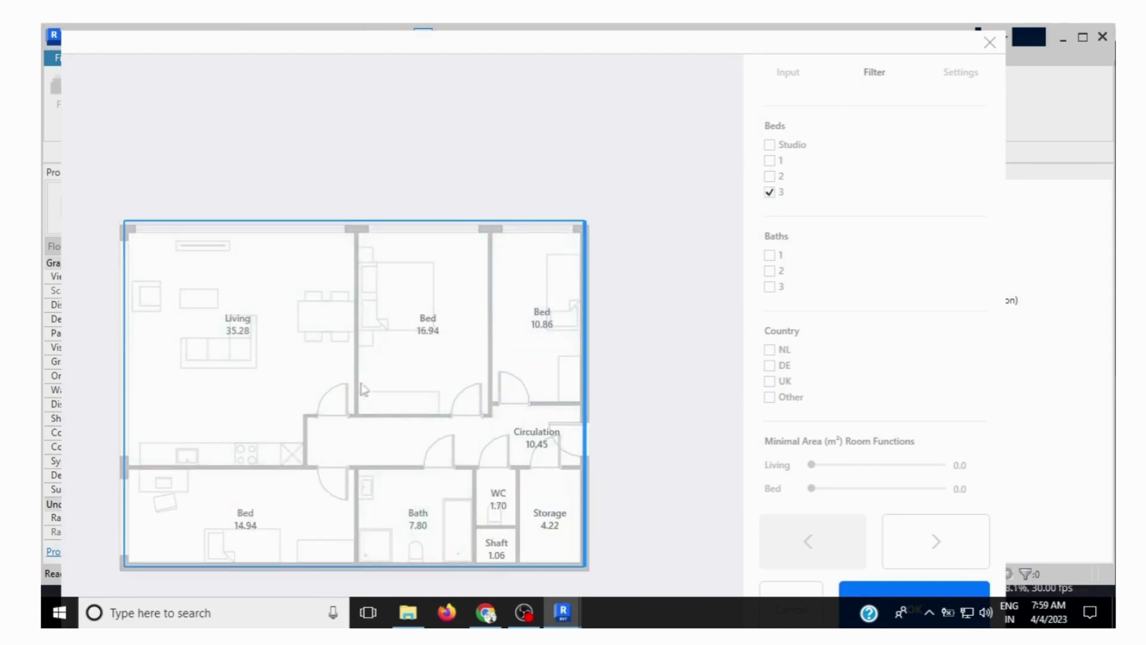
click(769, 192)
click(770, 192)
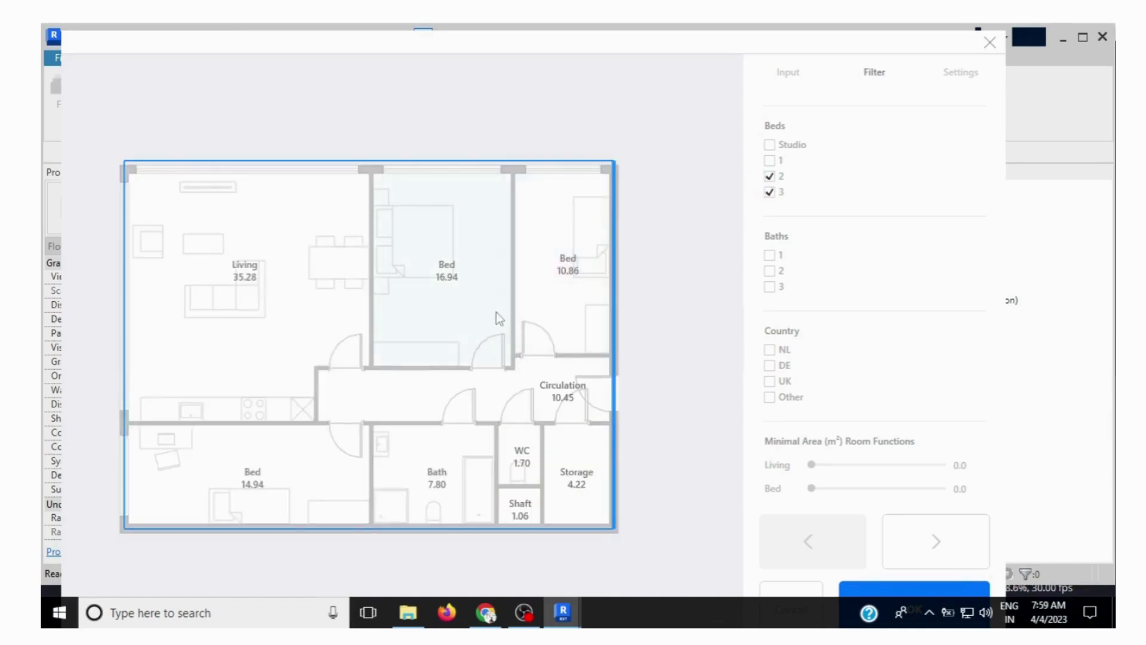
click(769, 193)
click(769, 176)
click(769, 192)
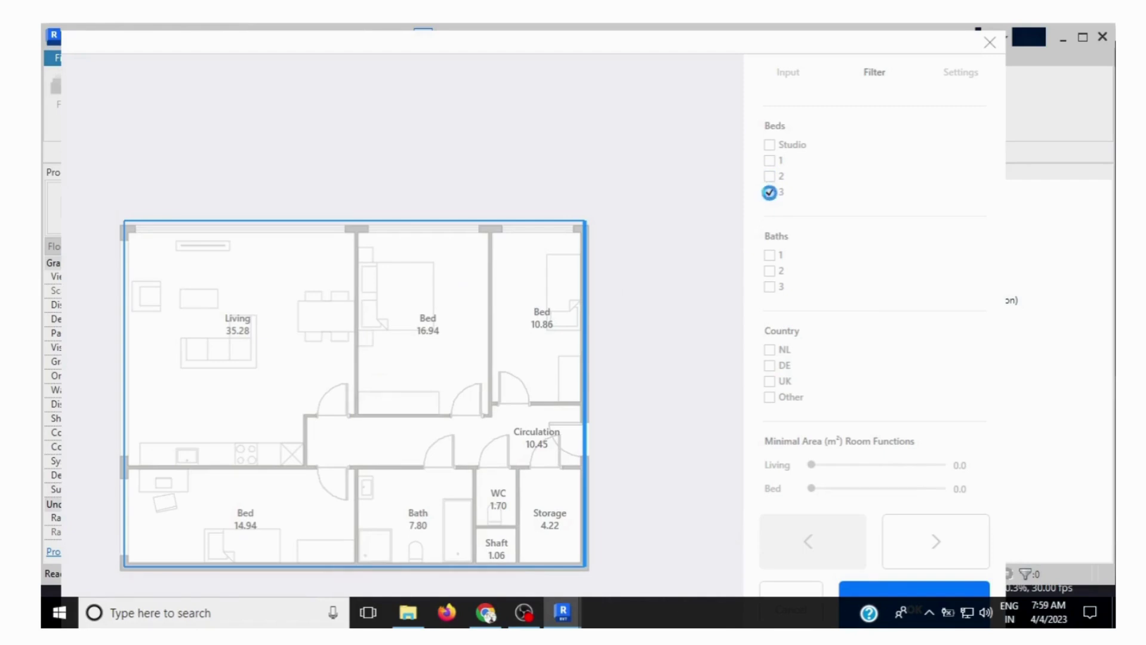
click(771, 162)
click(769, 192)
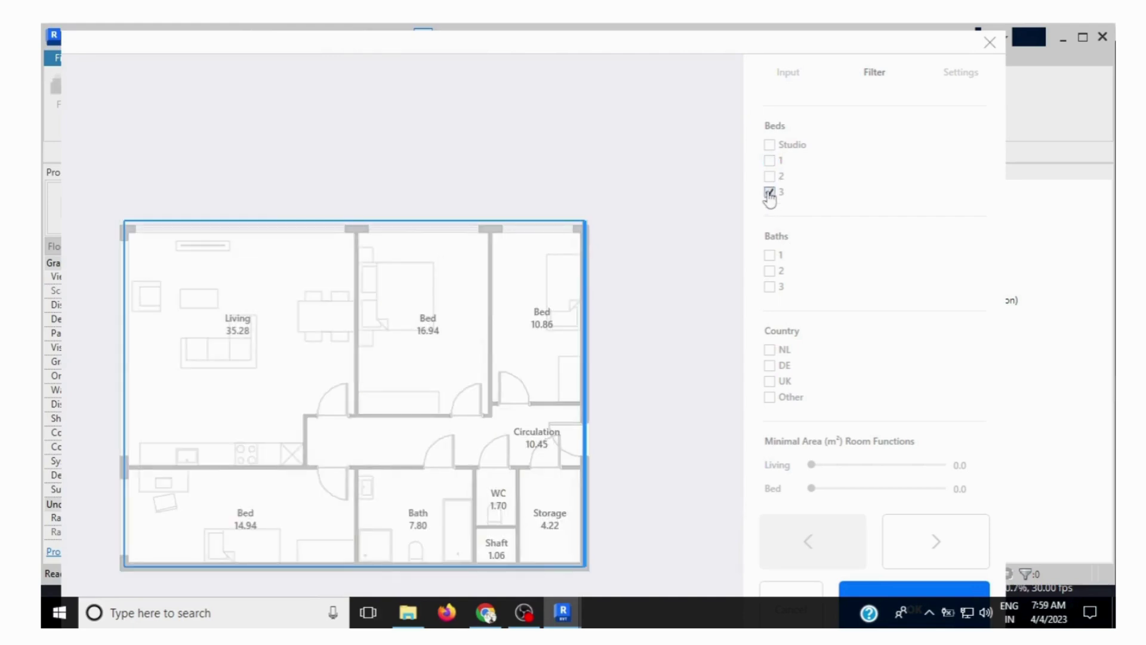
click(769, 160)
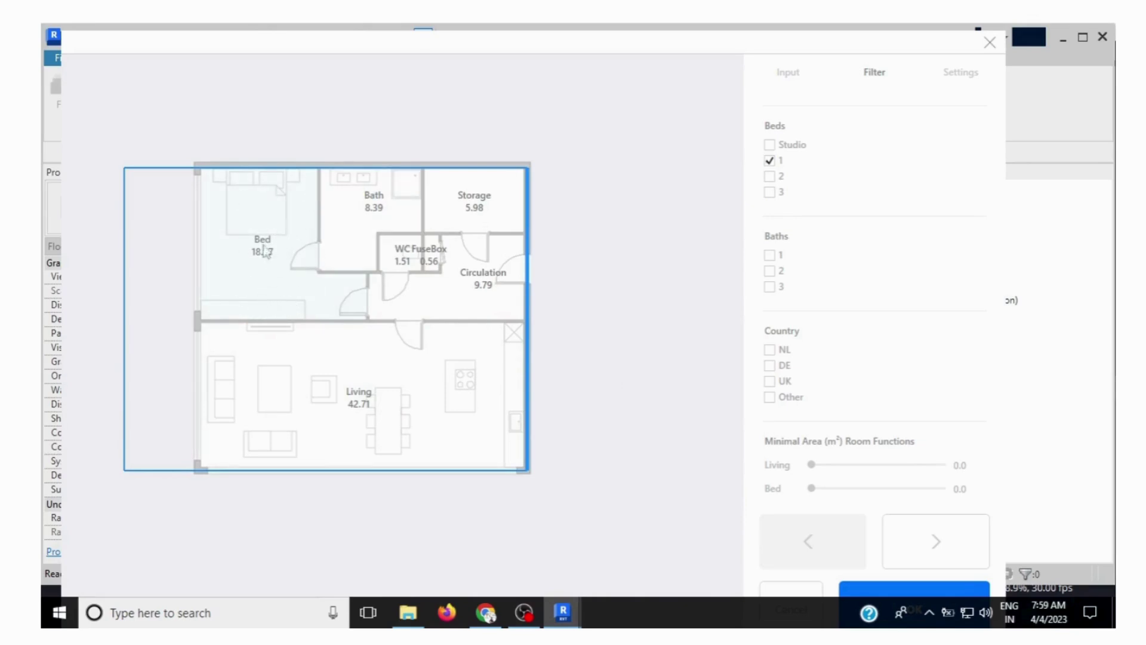
- Filter the fitted plans to 2 beds and 2 baths, and review the country, minimal area and minimal width filters
click(770, 176)
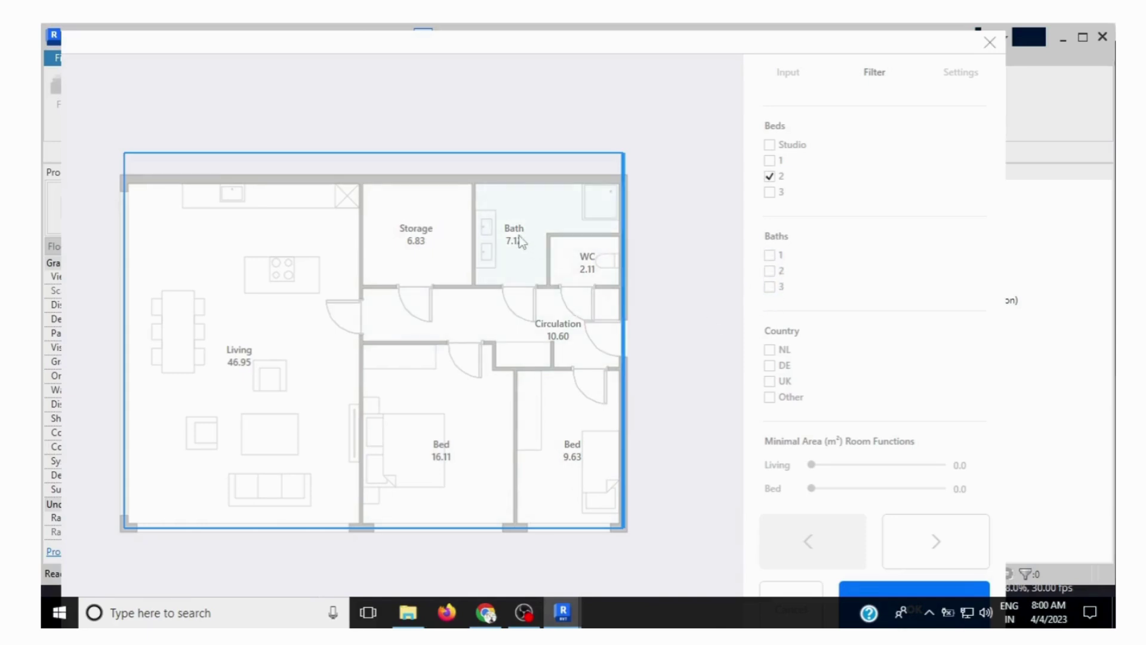
click(770, 271)
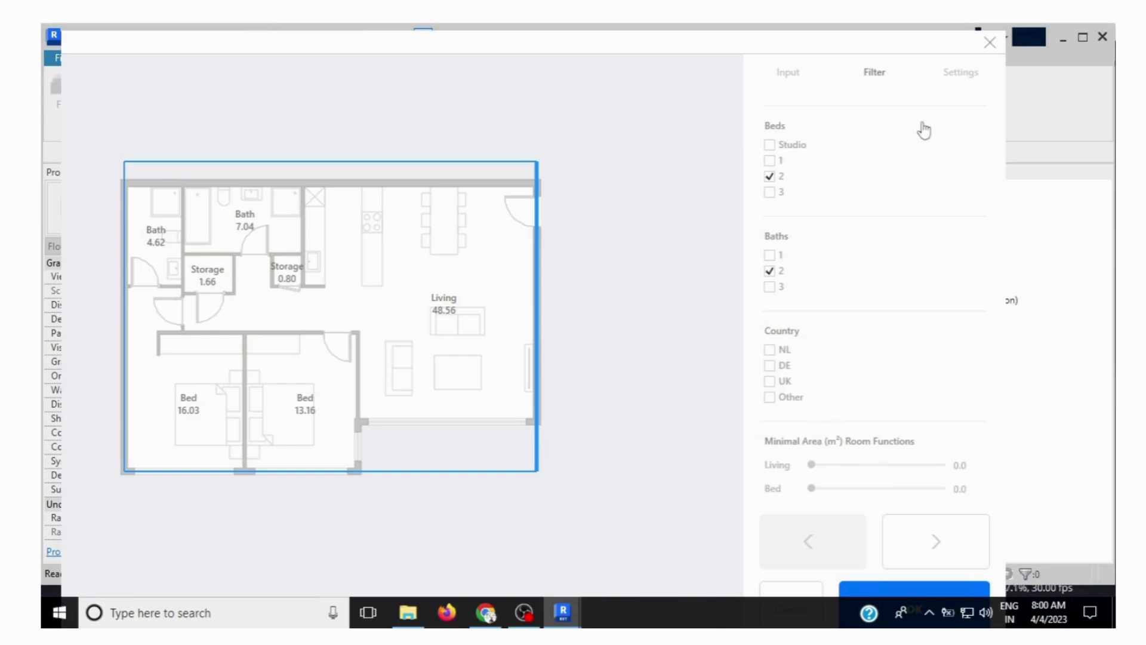
scroll(833, 400, down, 1)
scroll(779, 428, down, 1)
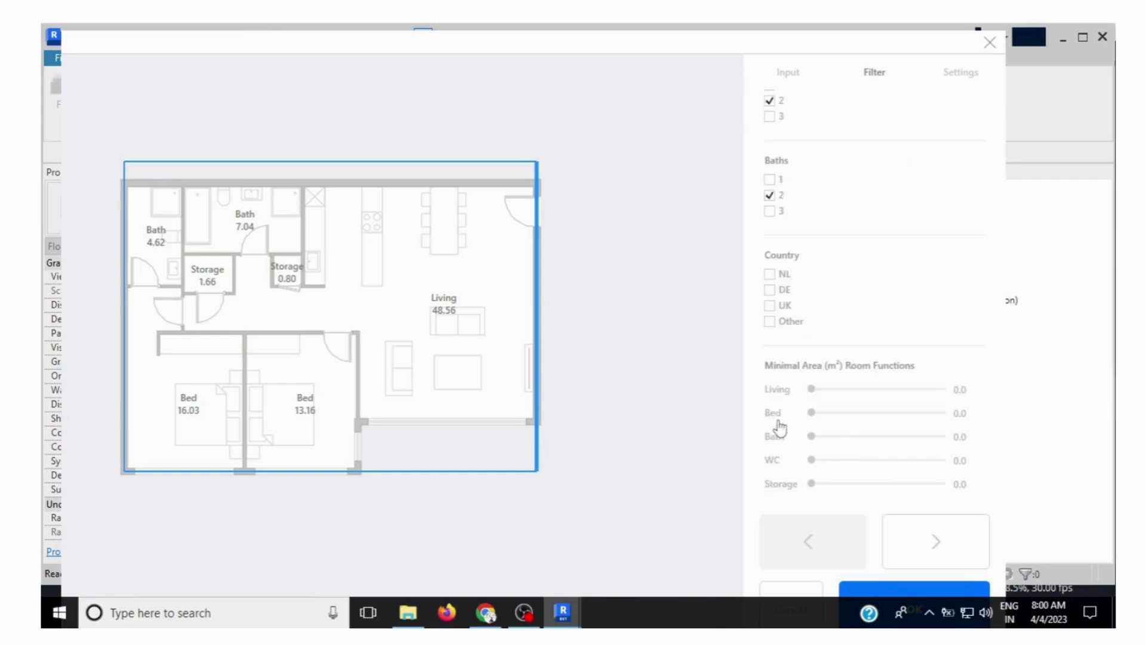
scroll(817, 404, down, 1)
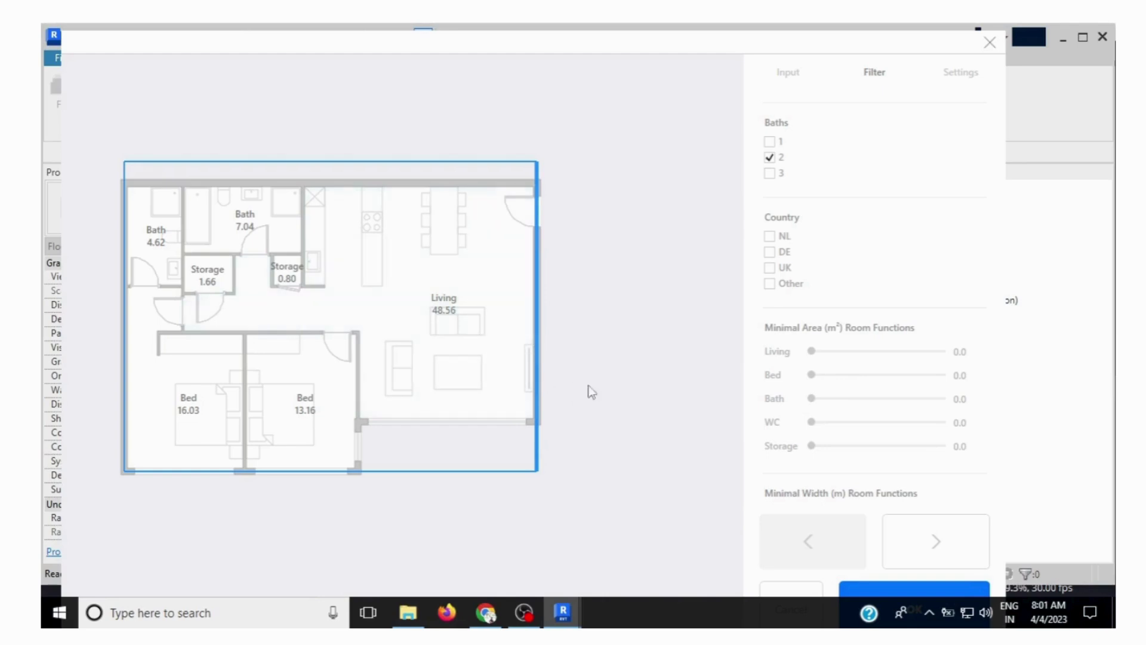
scroll(819, 371, down, 2)
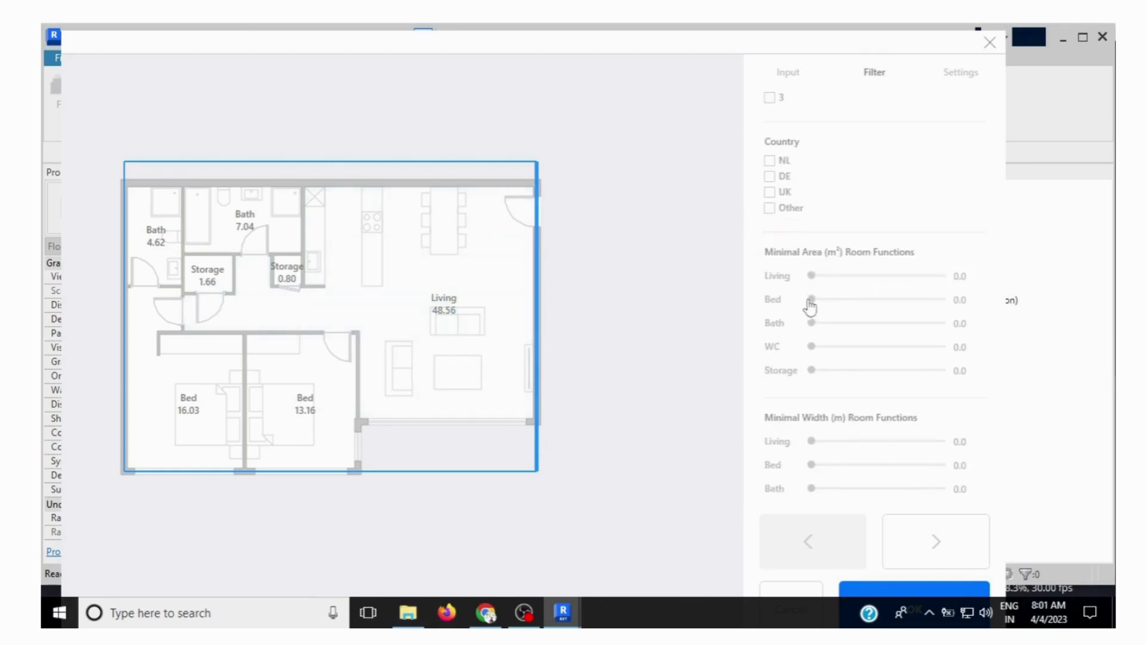
scroll(815, 317, down, 1)
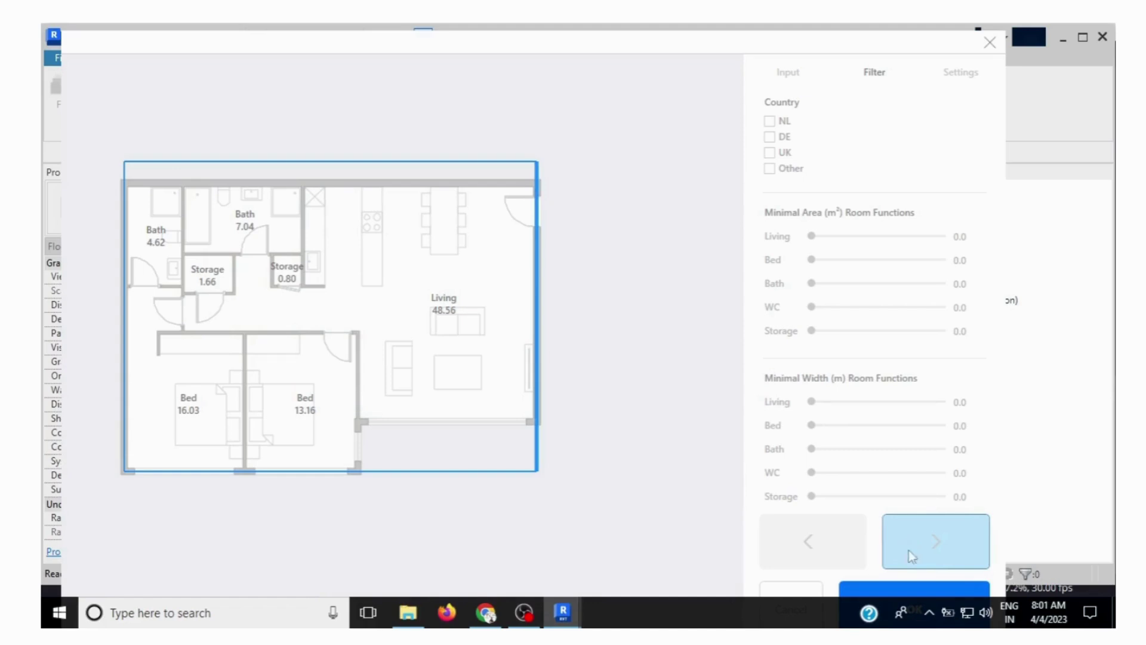
- Browse forward through the filtered floor plan layouts to the last one and return to the layout before it
click(929, 542)
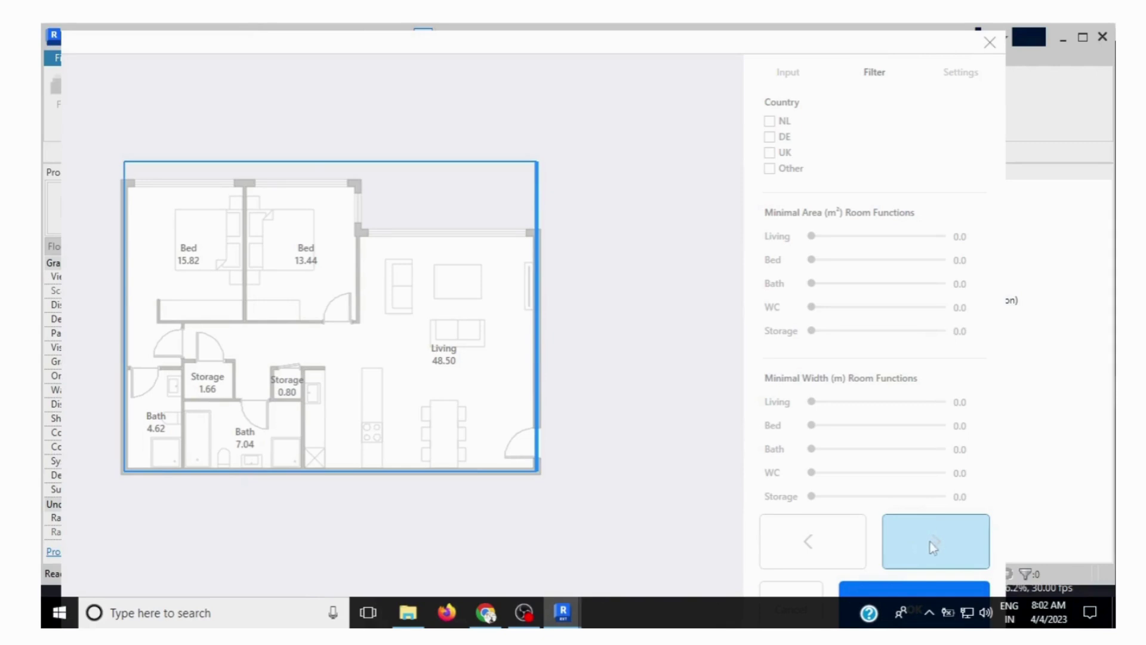
click(938, 536)
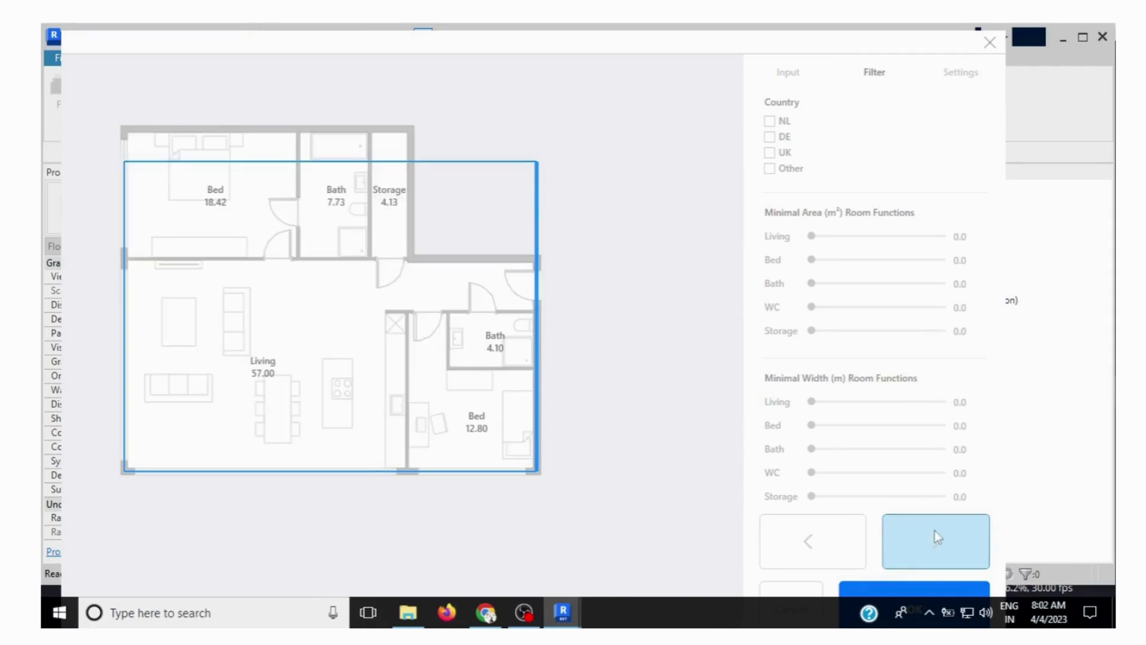
click(938, 536)
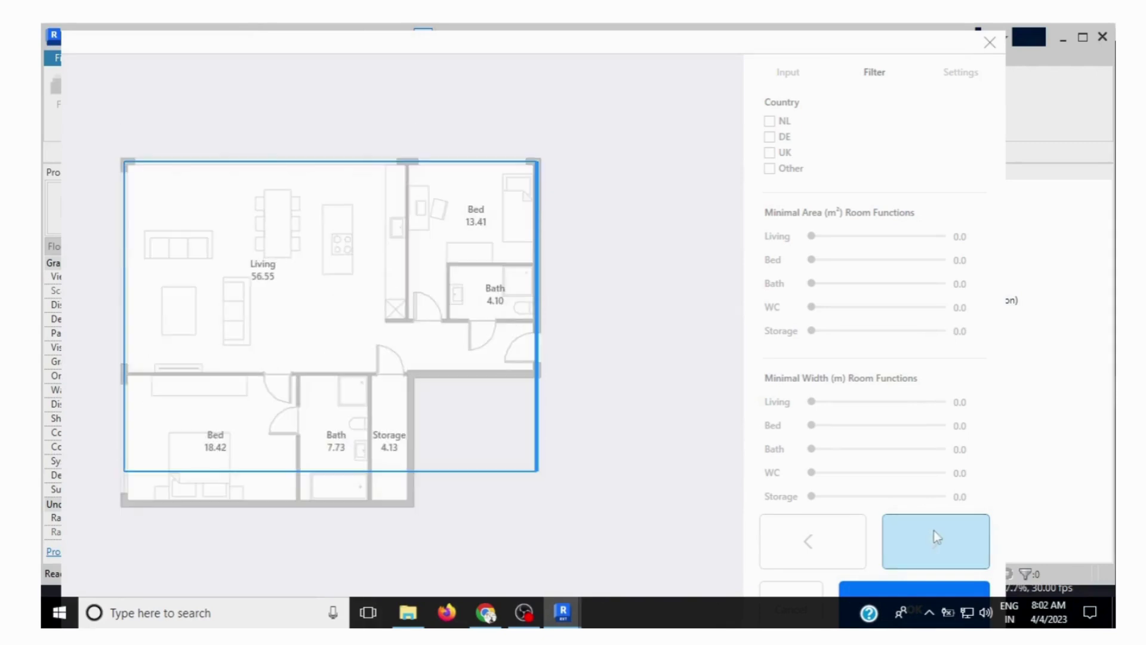
click(936, 537)
click(936, 536)
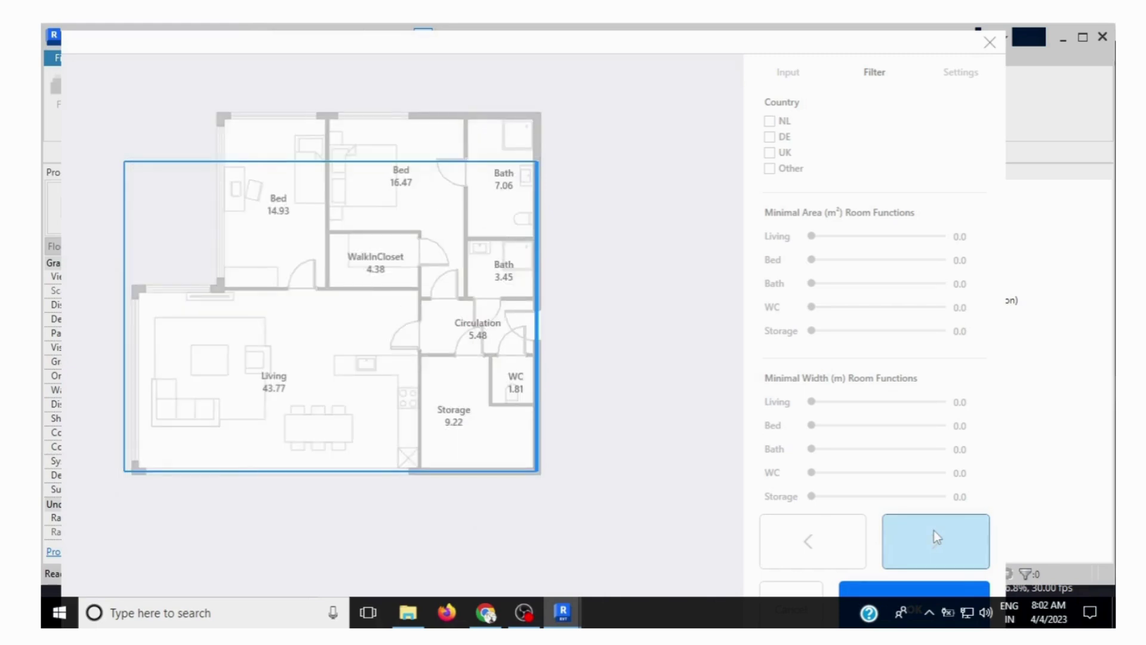
click(934, 535)
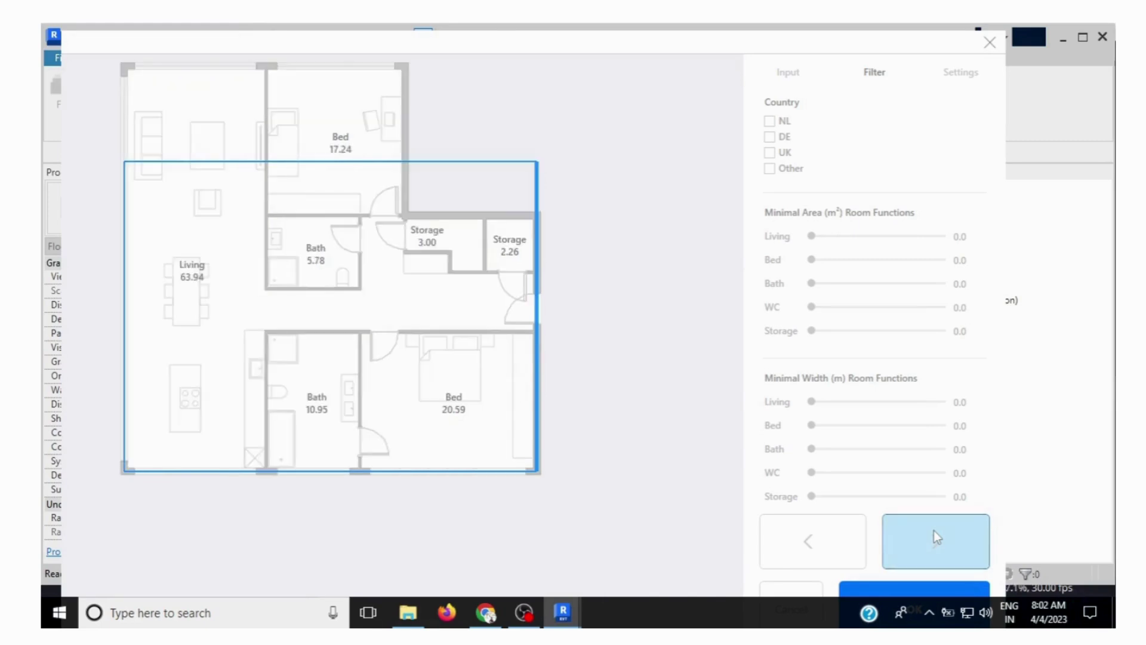
click(935, 536)
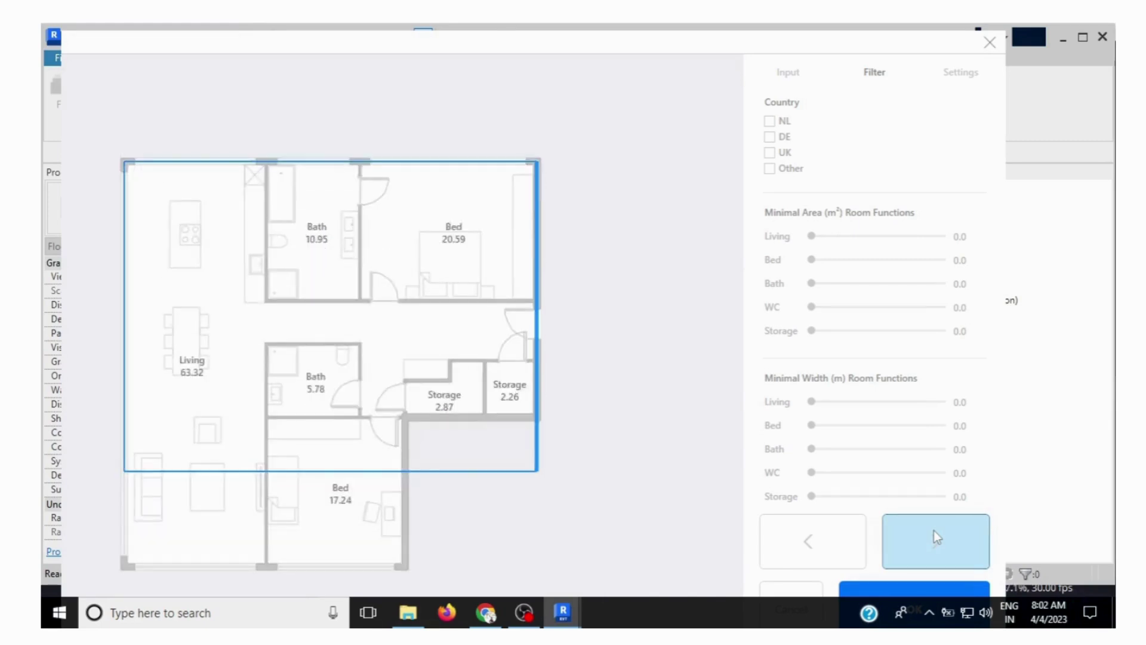
click(935, 534)
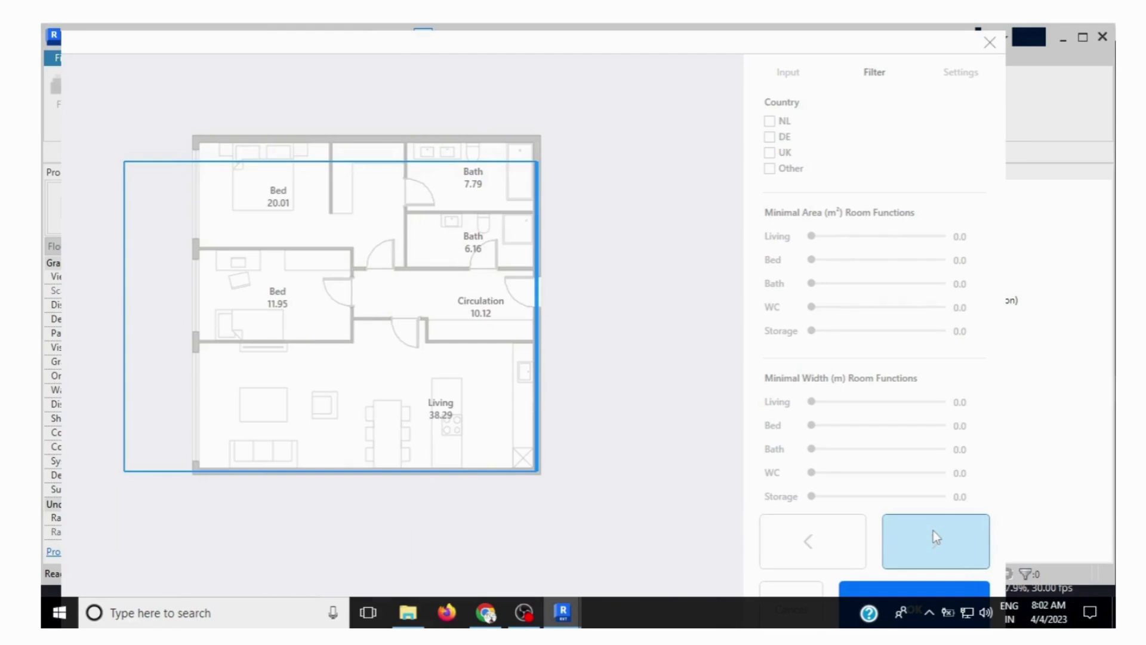
click(934, 533)
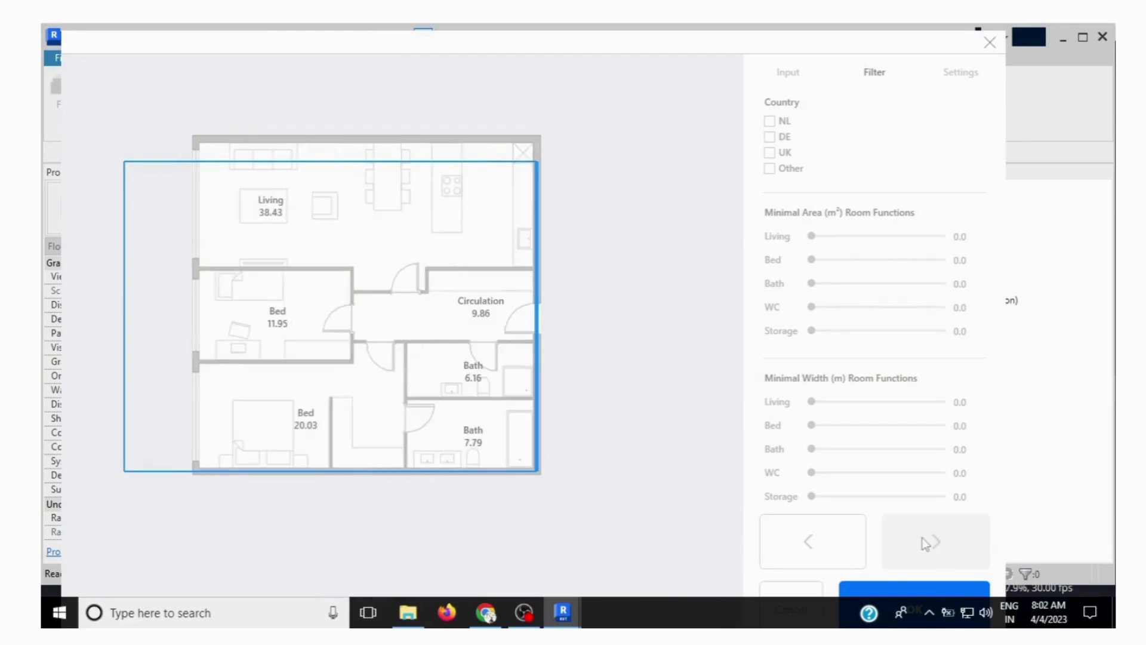
click(843, 537)
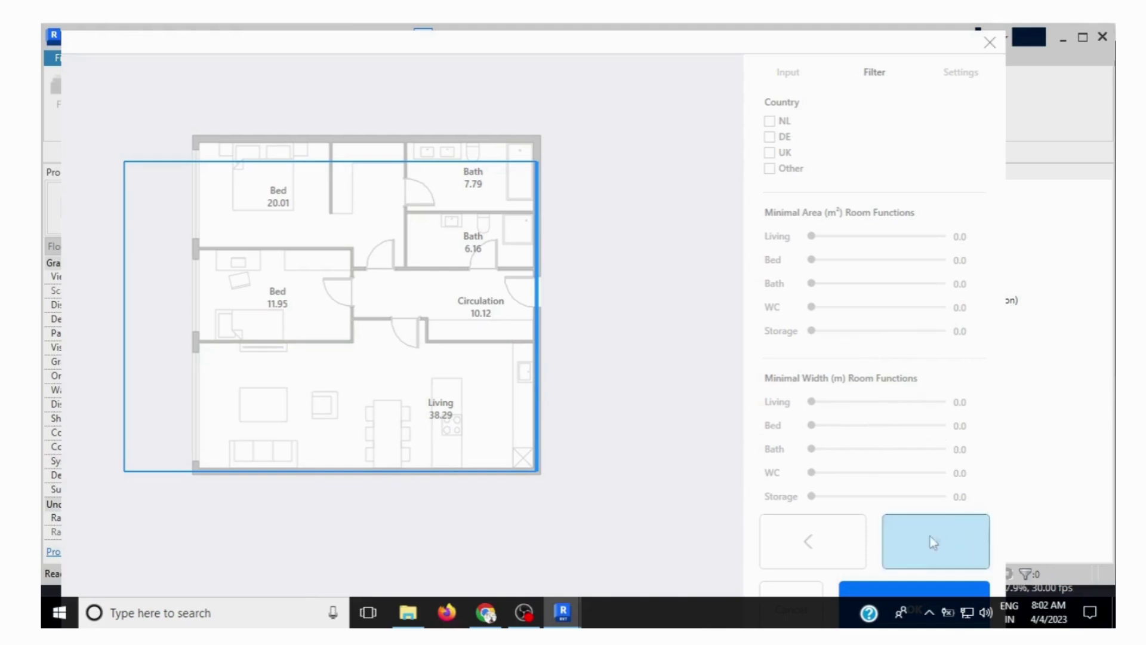
- Accept the chosen 2-bed, 2-bath layout to place it inside the walls, and open the default 3D view
click(869, 589)
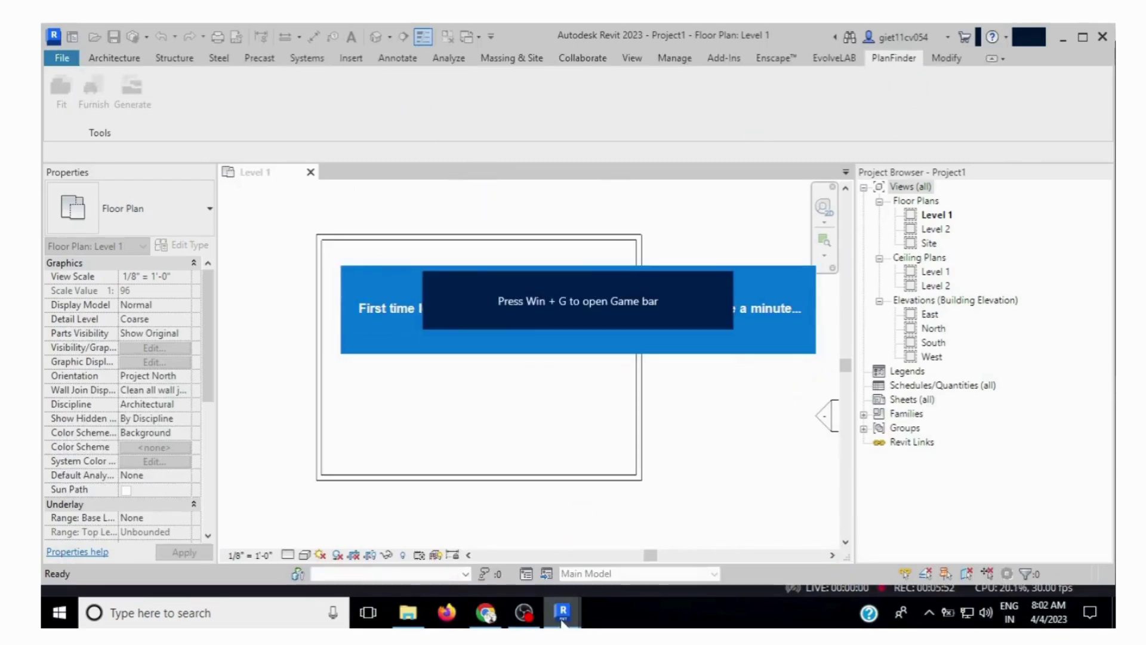
mouse_move(562, 623)
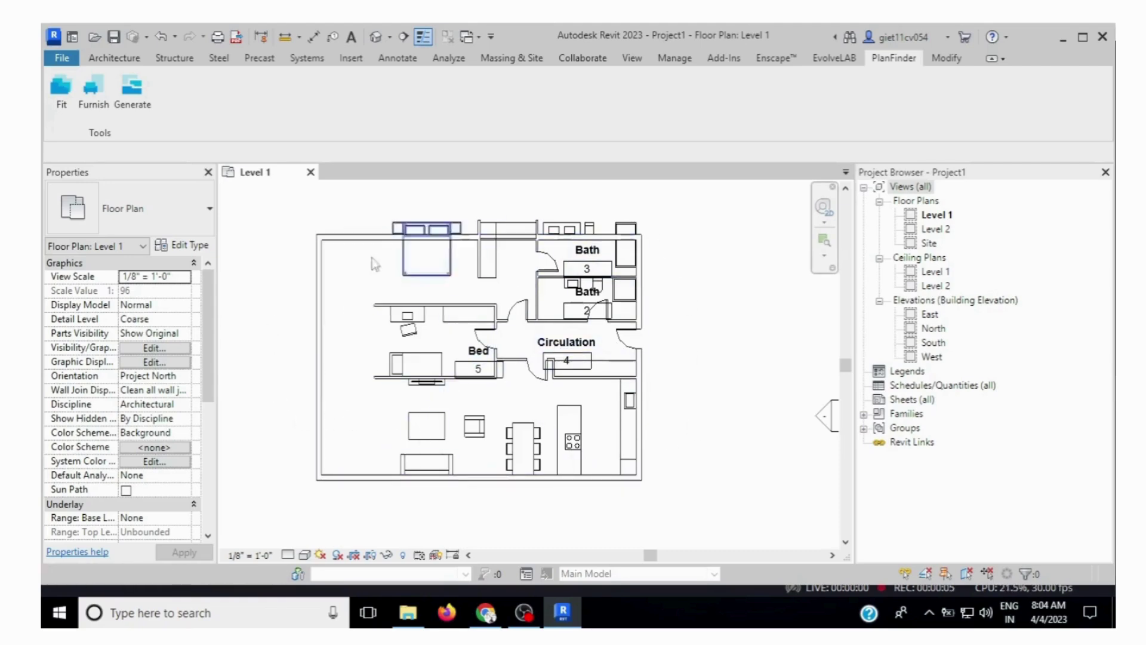
click(376, 37)
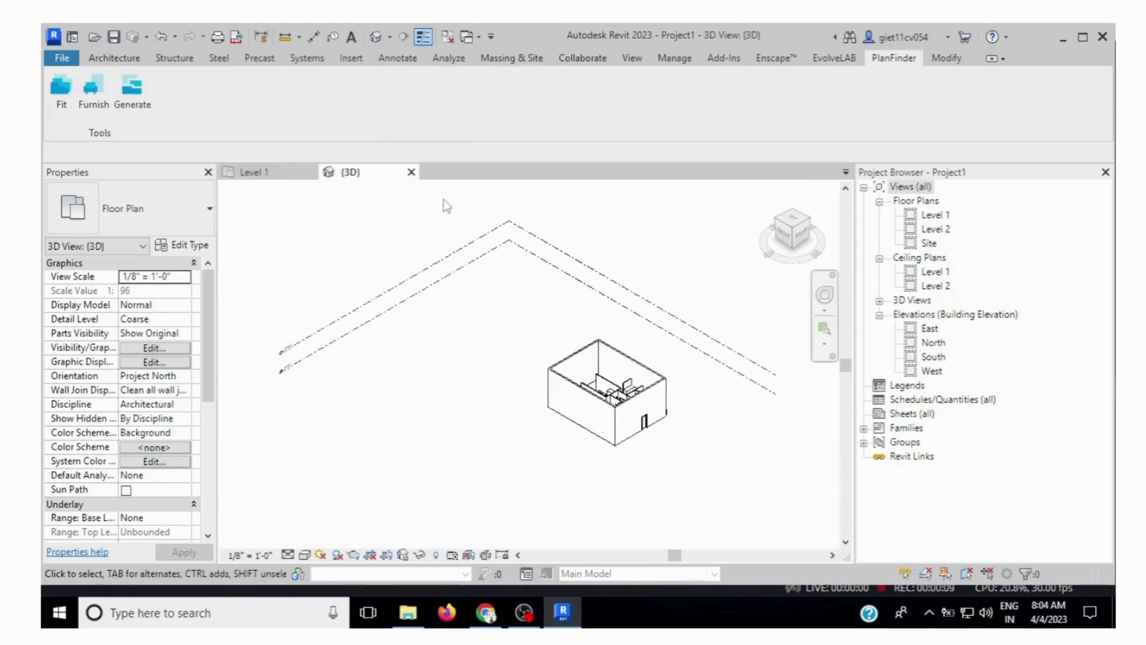
click(795, 235)
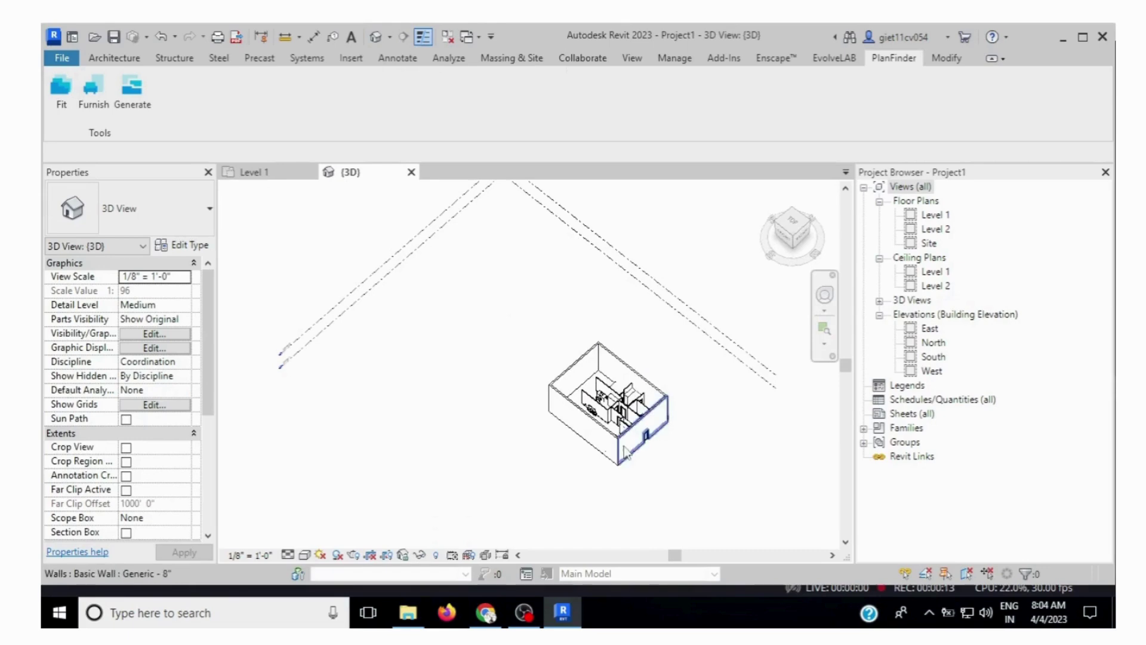
scroll(572, 409, down, 1)
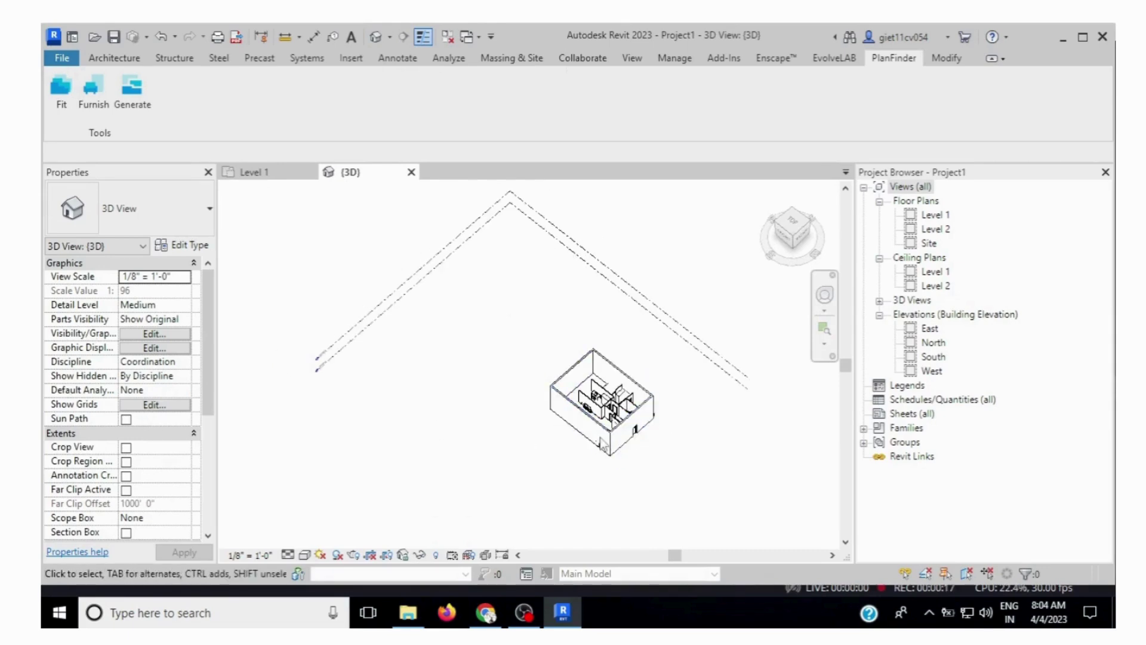
- Set the top constraint of all four outer boundary walls to Up to level: Level 2
click(606, 437)
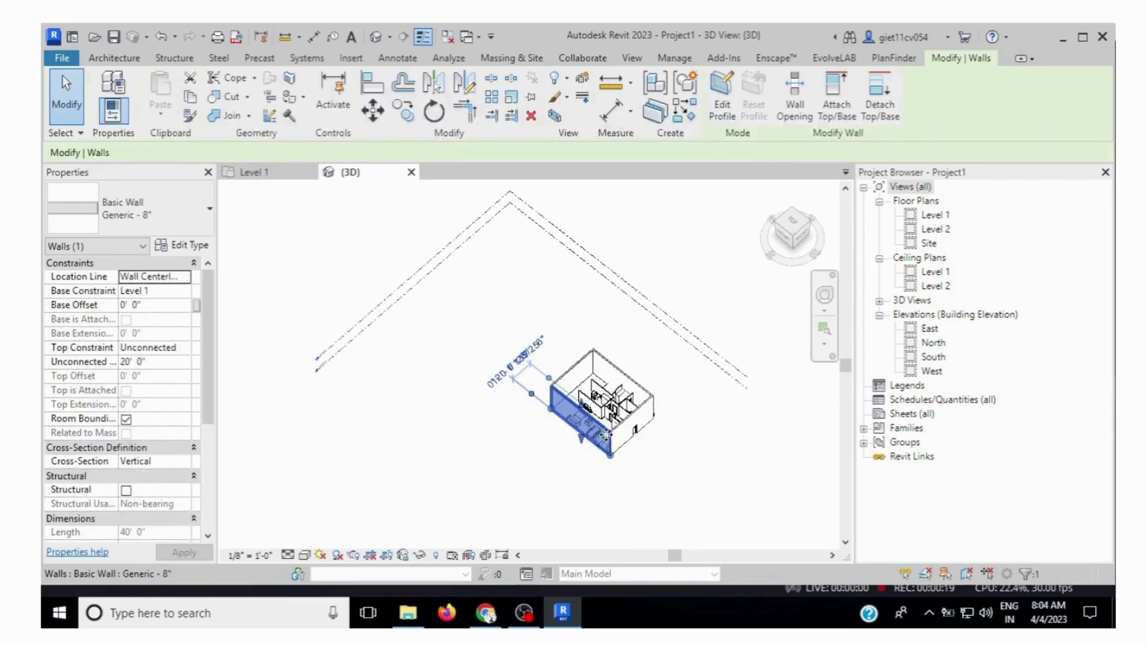
key(Tab)
click(607, 436)
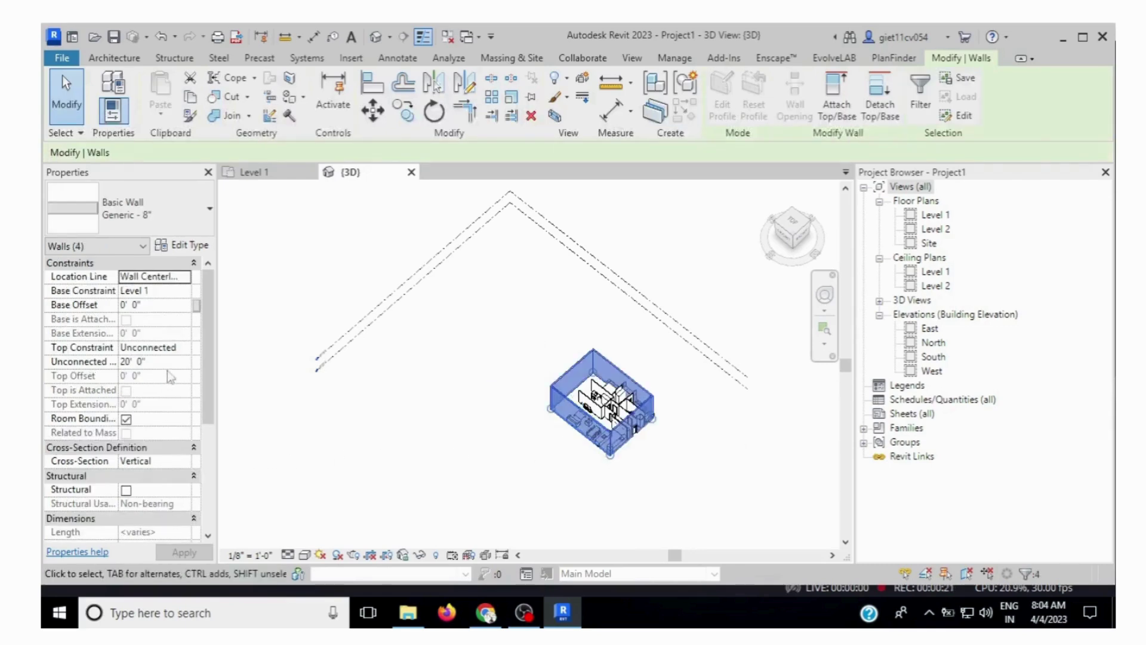
click(184, 349)
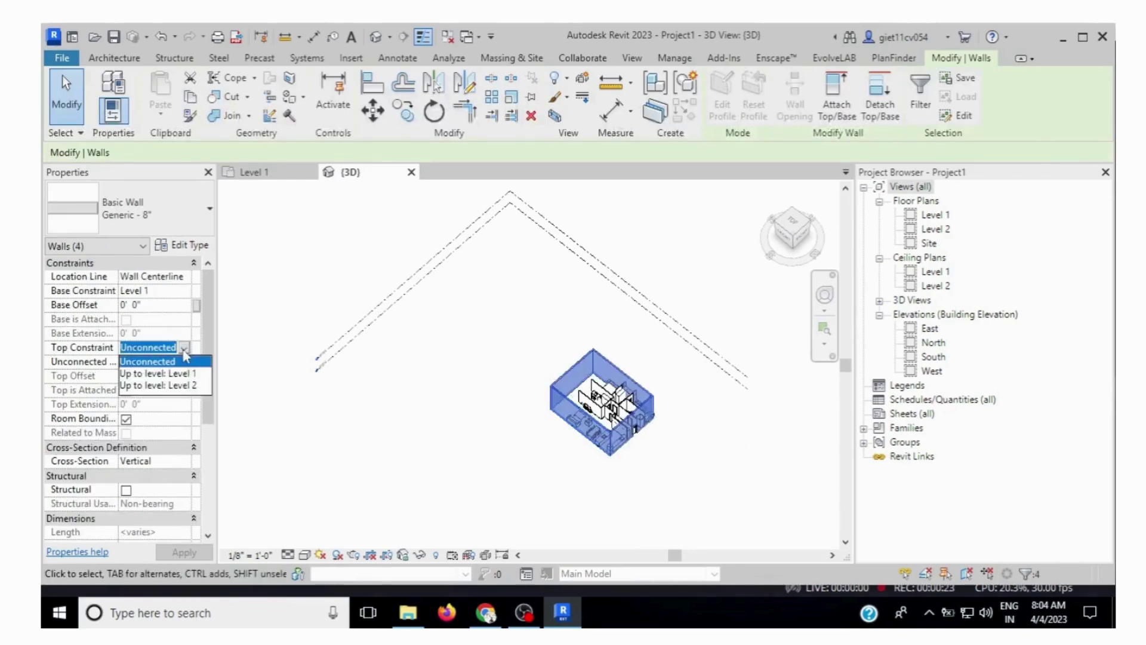
click(183, 387)
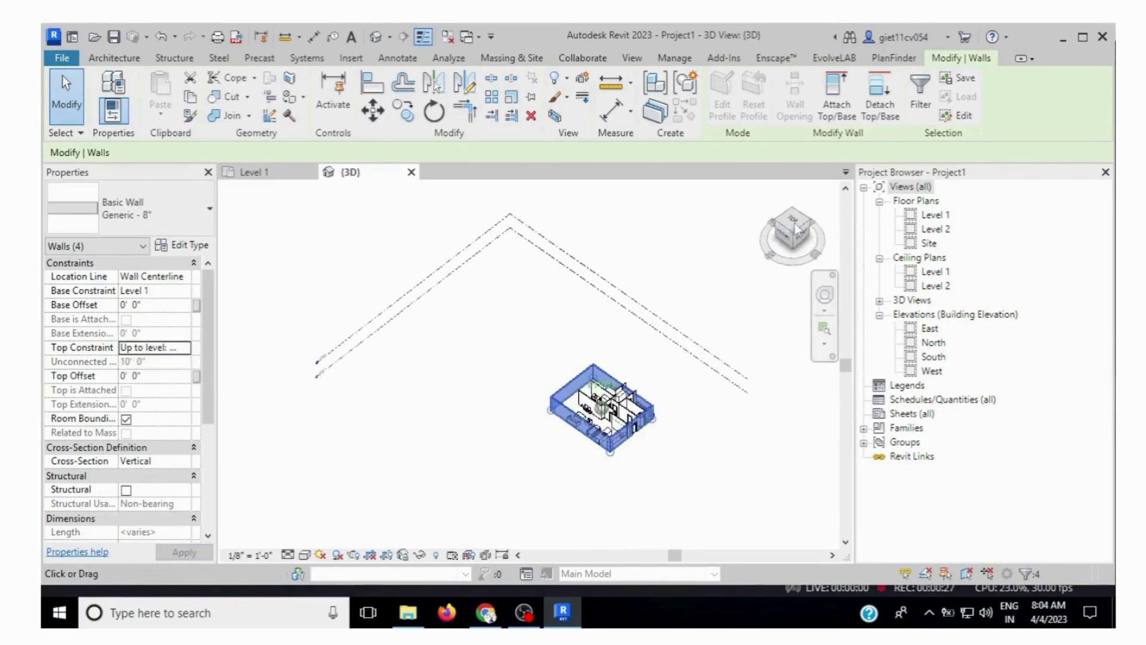
- Switch the 3D view to a visual style with filled, coloured surfaces, and deselect the outer walls
click(305, 555)
click(343, 539)
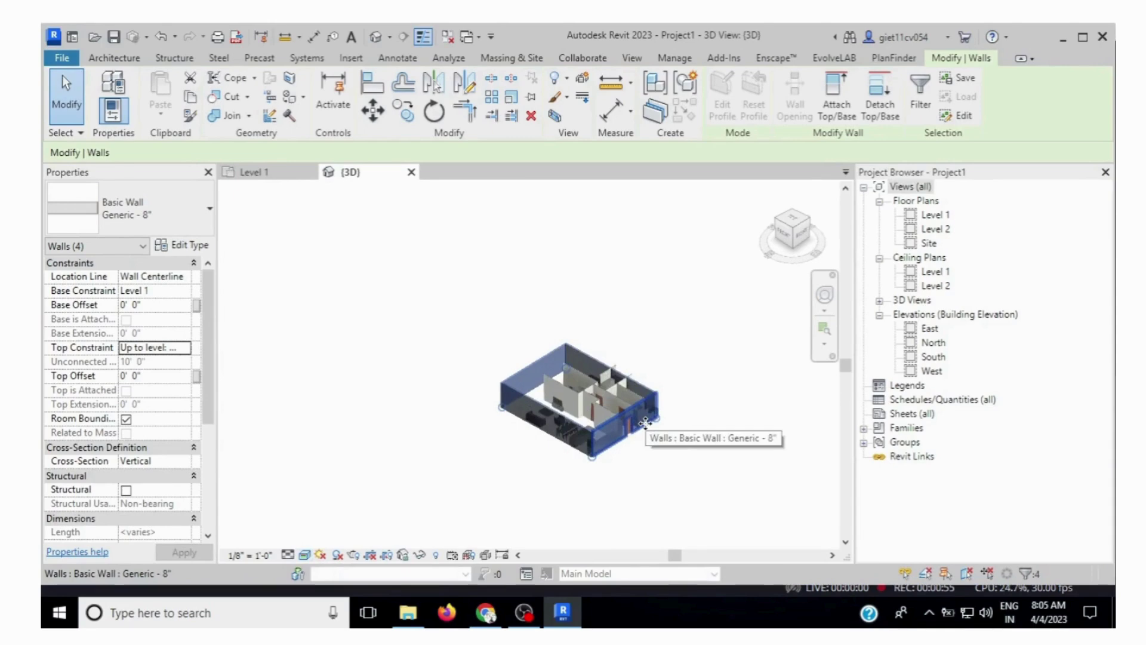
scroll(644, 422, up, 2)
key(Escape)
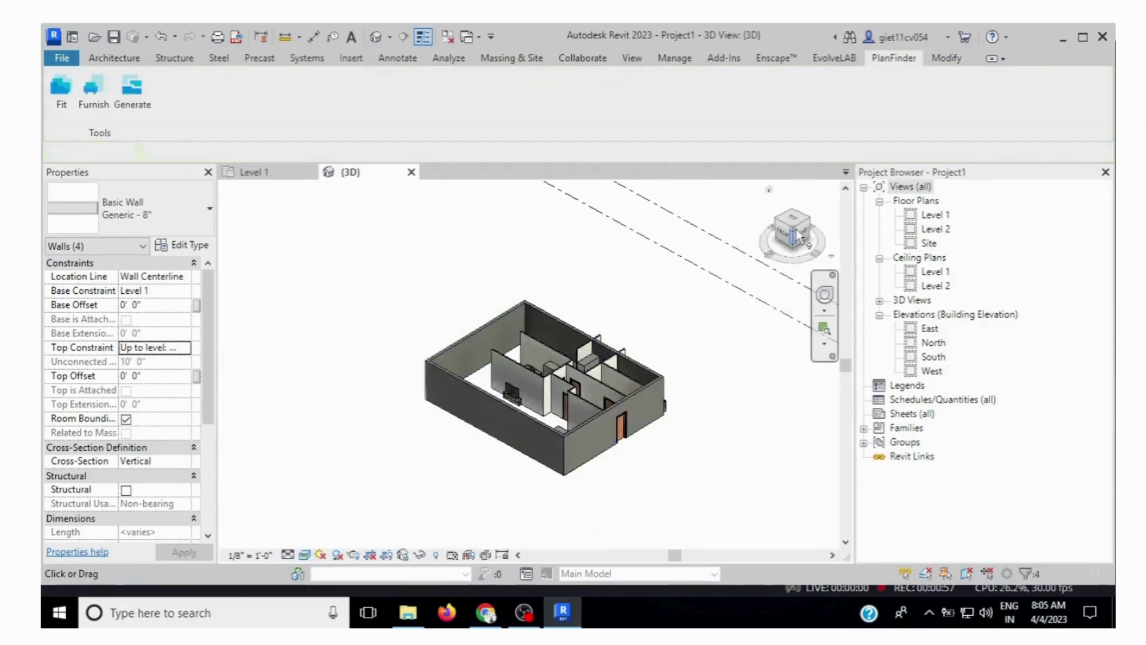
- Examine the generated apartment in 3D from several sides, including the partitions, doors, furniture and fixtures along the outer walls
drag(799, 239, 793, 269)
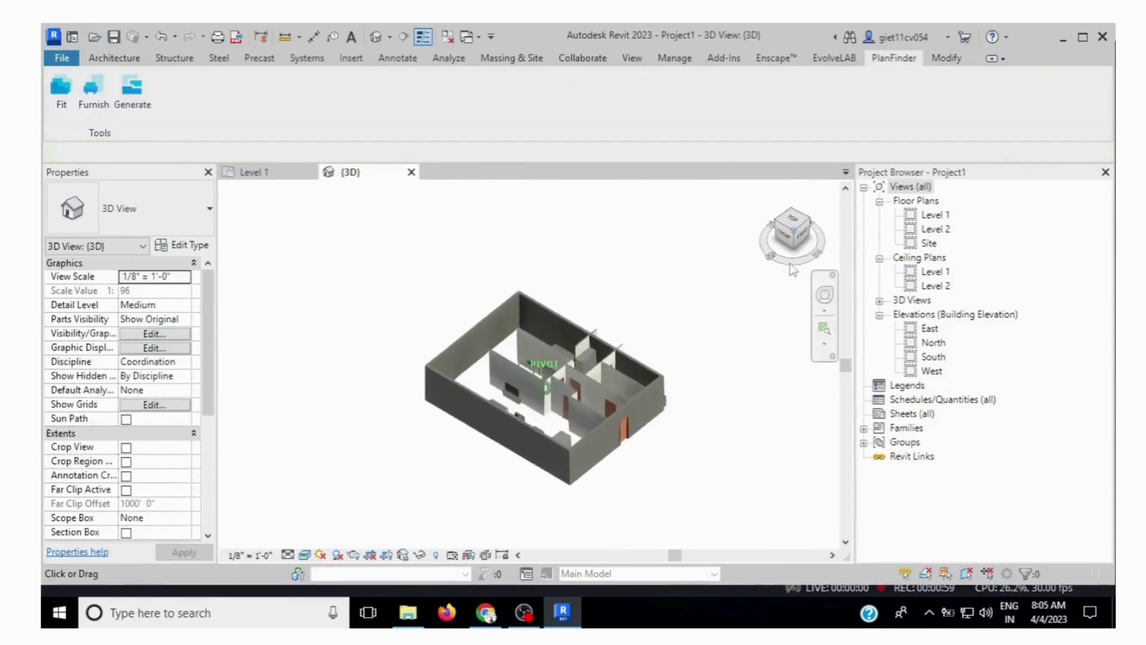
scroll(617, 408, up, 2)
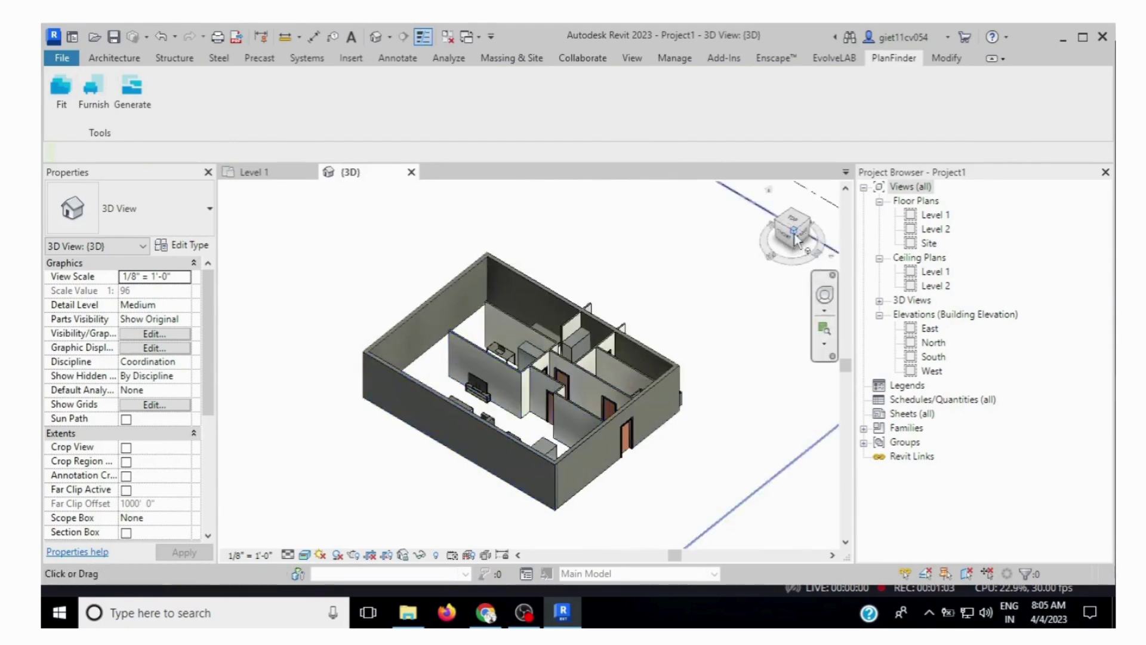
mouse_move(794, 238)
mouse_down()
mouse_move(794, 225)
mouse_move(724, 255)
mouse_move(708, 245)
mouse_up()
scroll(471, 469, up, 3)
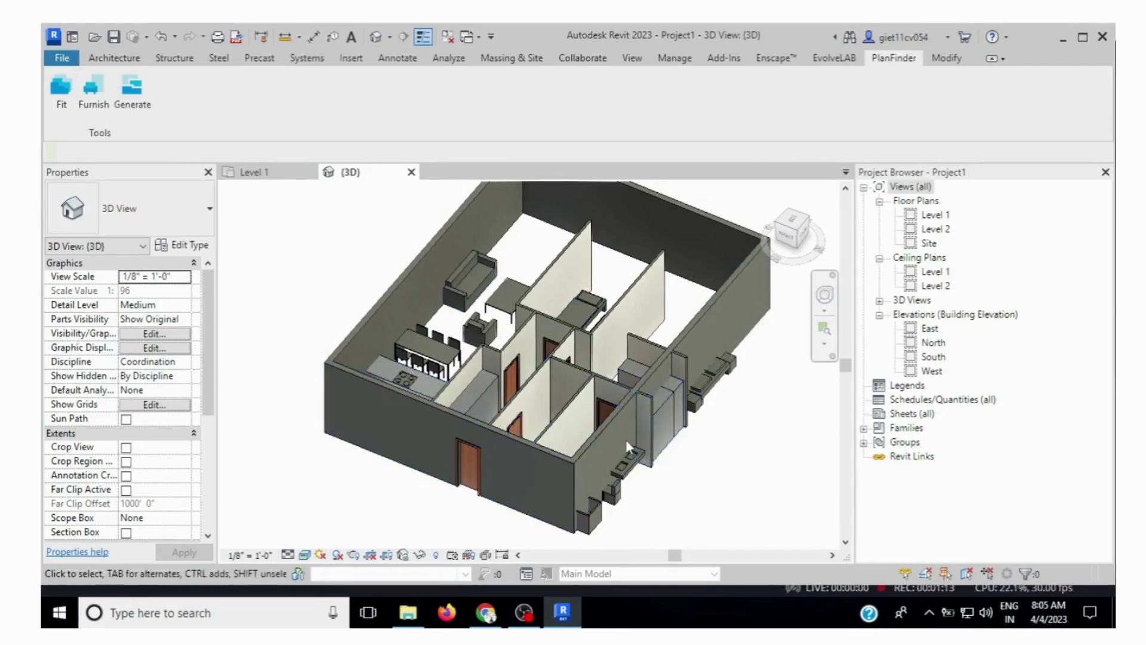
scroll(625, 440, down, 2)
scroll(626, 445, down, 2)
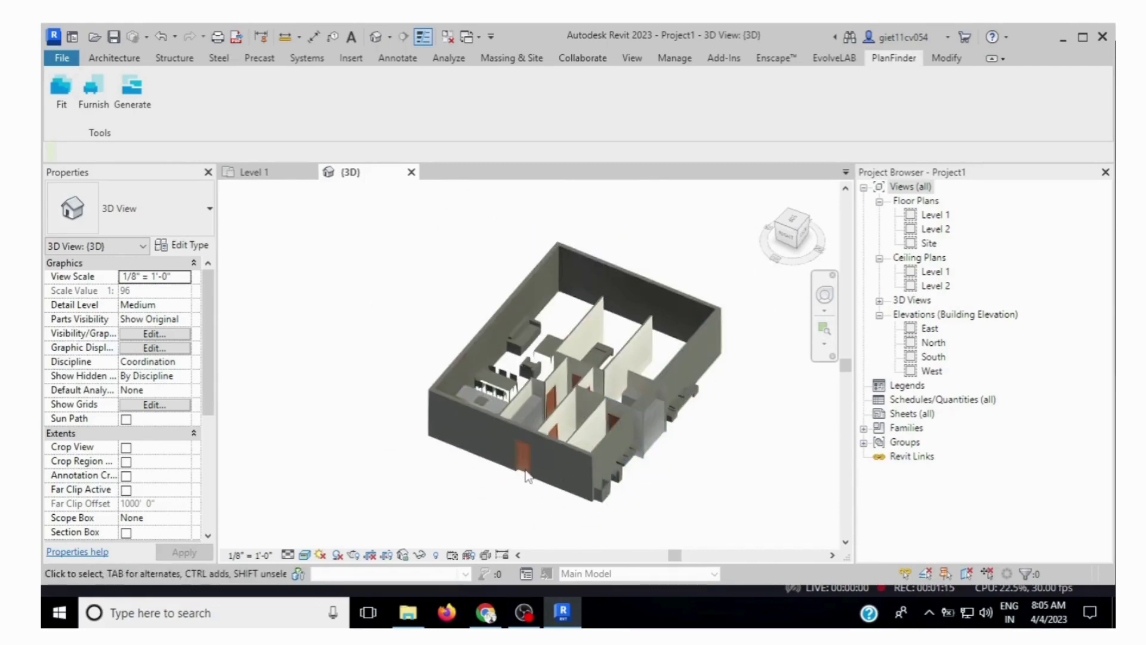
scroll(607, 468, up, 2)
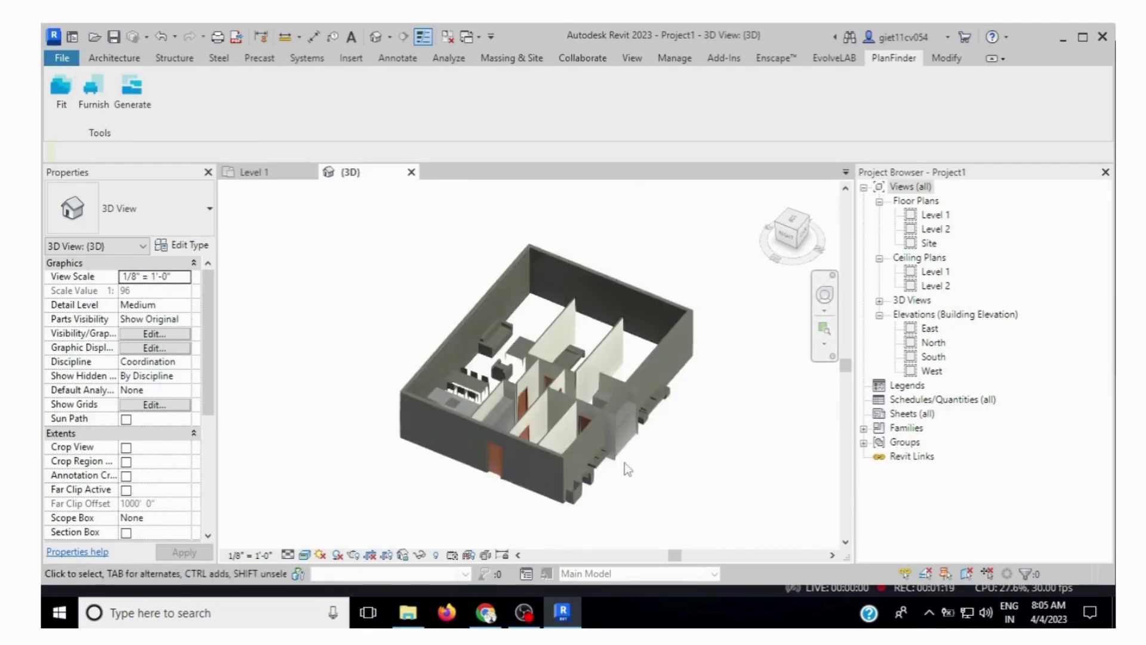
scroll(611, 465, down, 1)
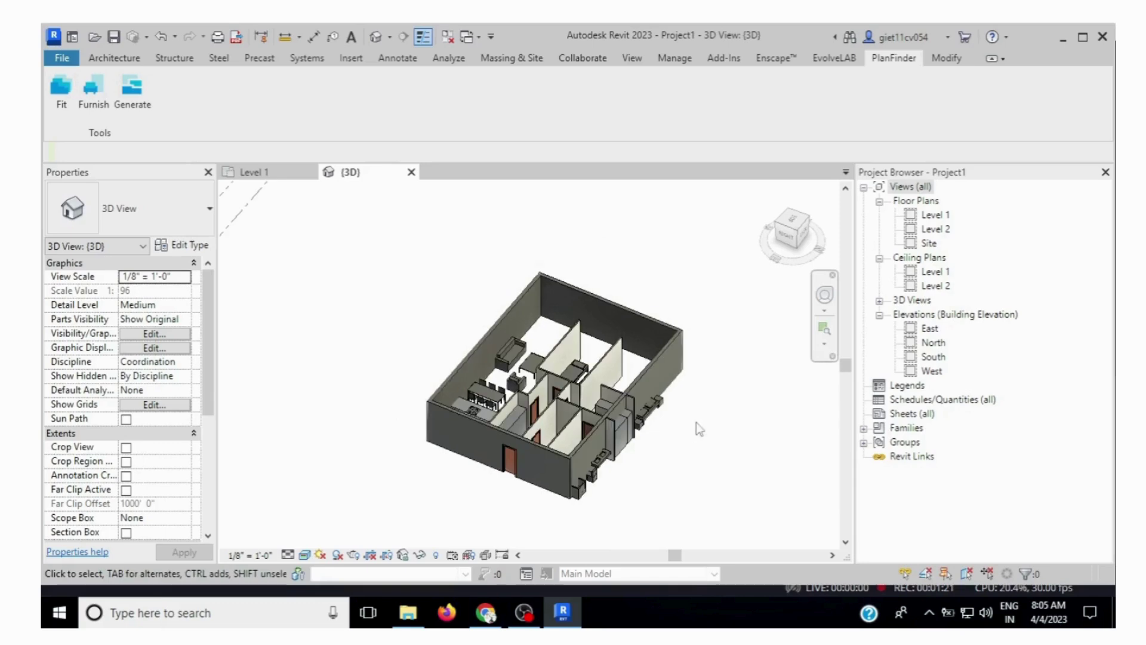
scroll(623, 451, down, 1)
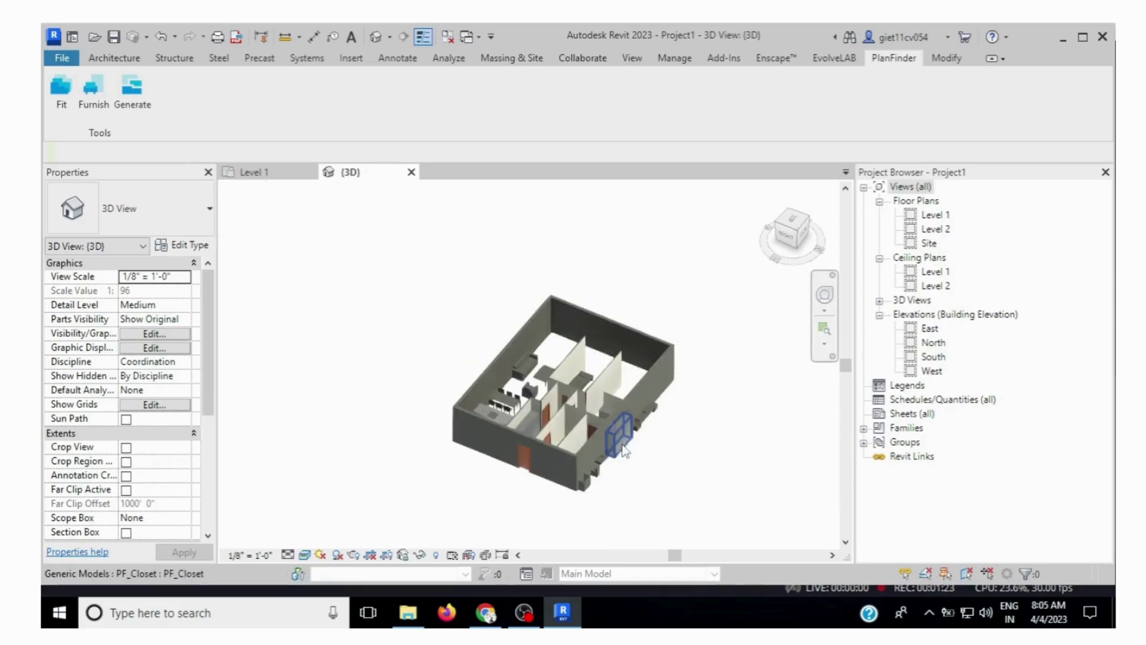
scroll(633, 451, up, 1)
scroll(675, 460, up, 1)
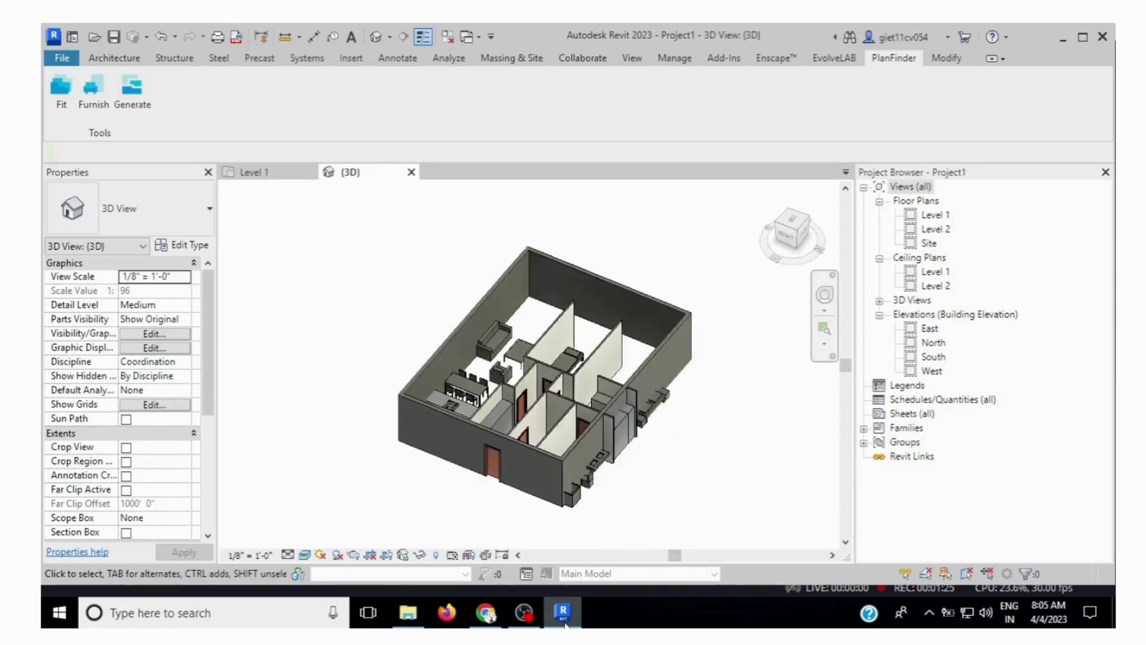
mouse_move(565, 625)
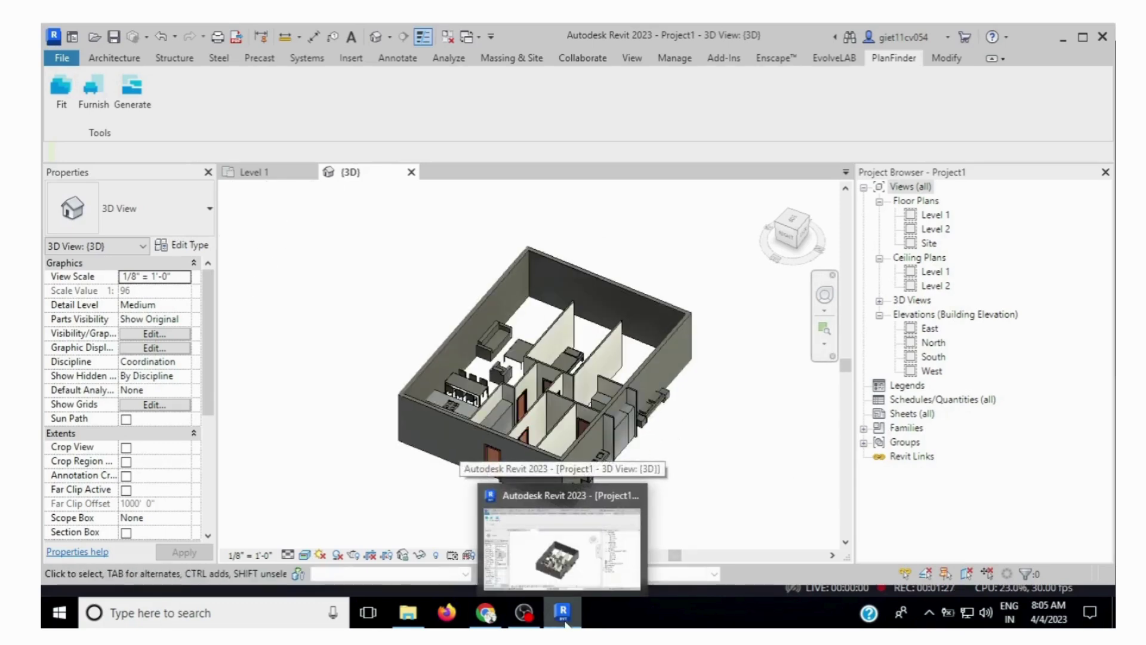